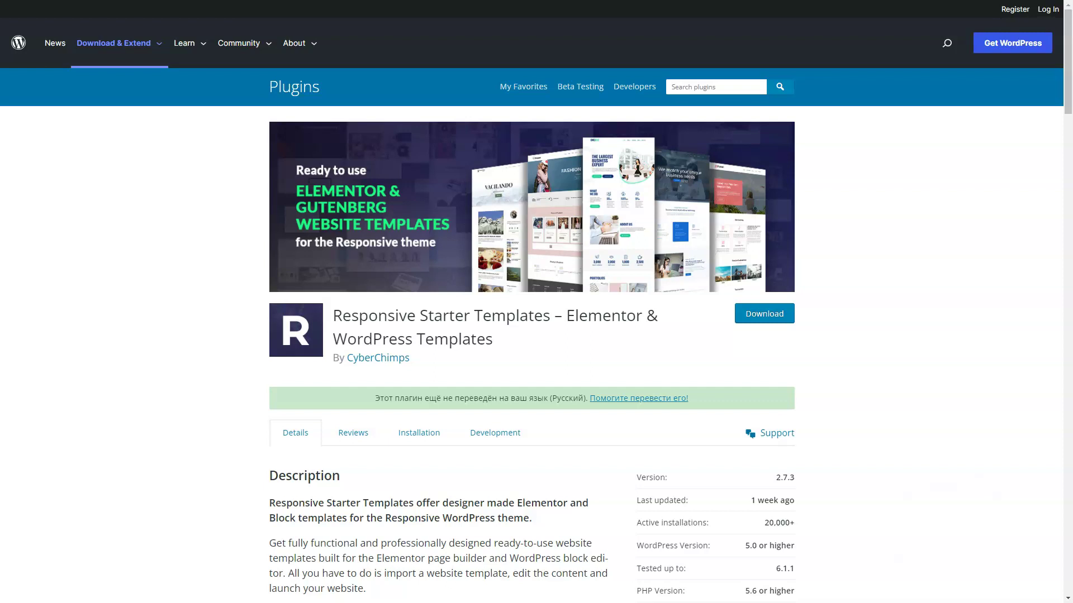
# Scroll the Responsive Starter Templates plugin page past Screenshots, FAQ and Contributors to the footer.
pyautogui.scroll(-1, 531, 335)
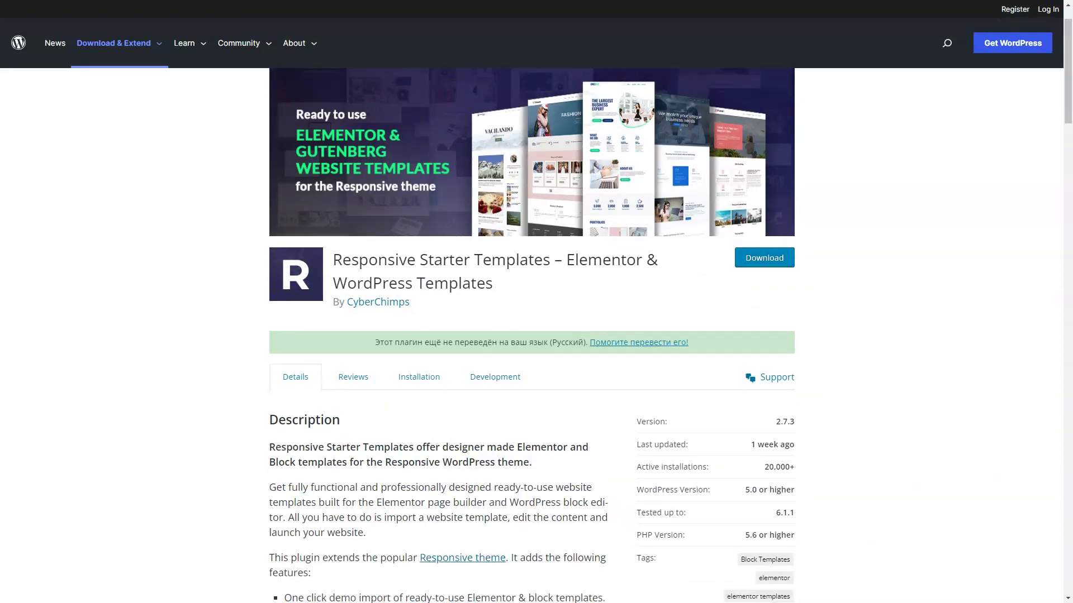
pyautogui.scroll(-1, 531, 336)
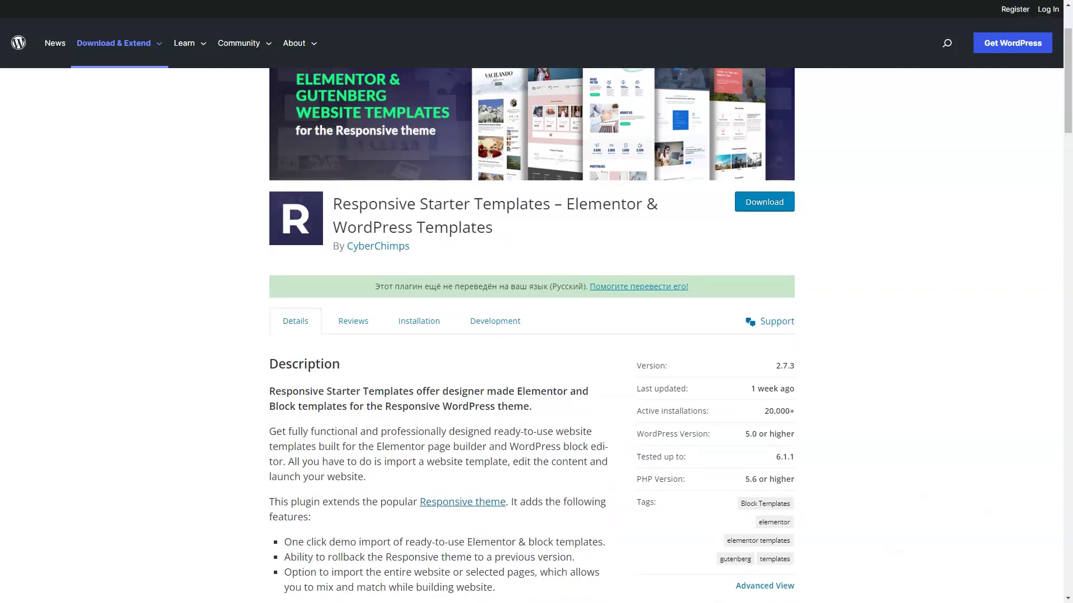
pyautogui.scroll(-2, 531, 335)
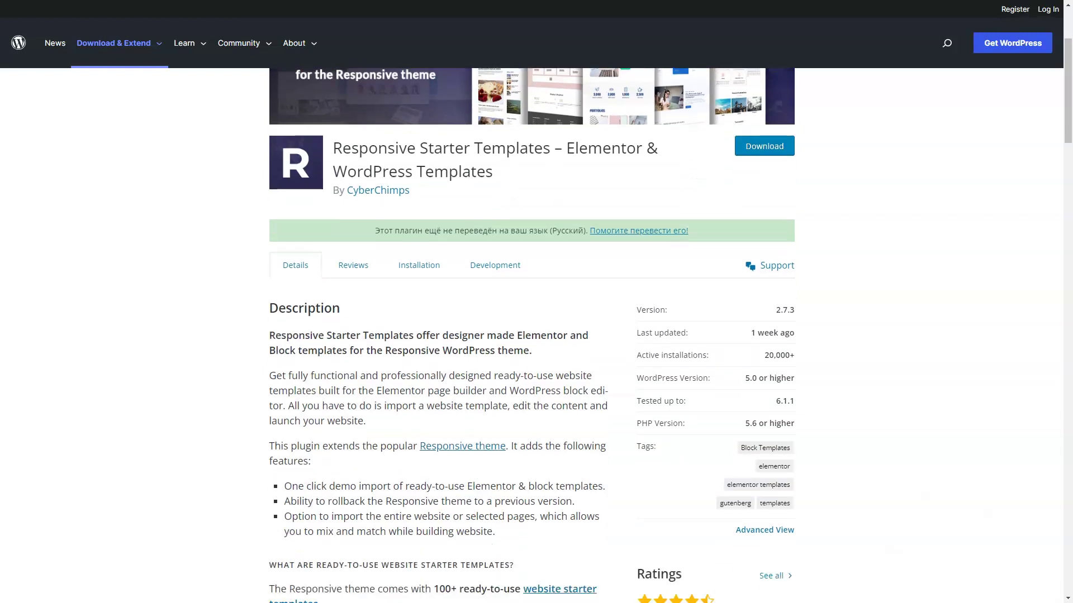
pyautogui.scroll(-1, 531, 335)
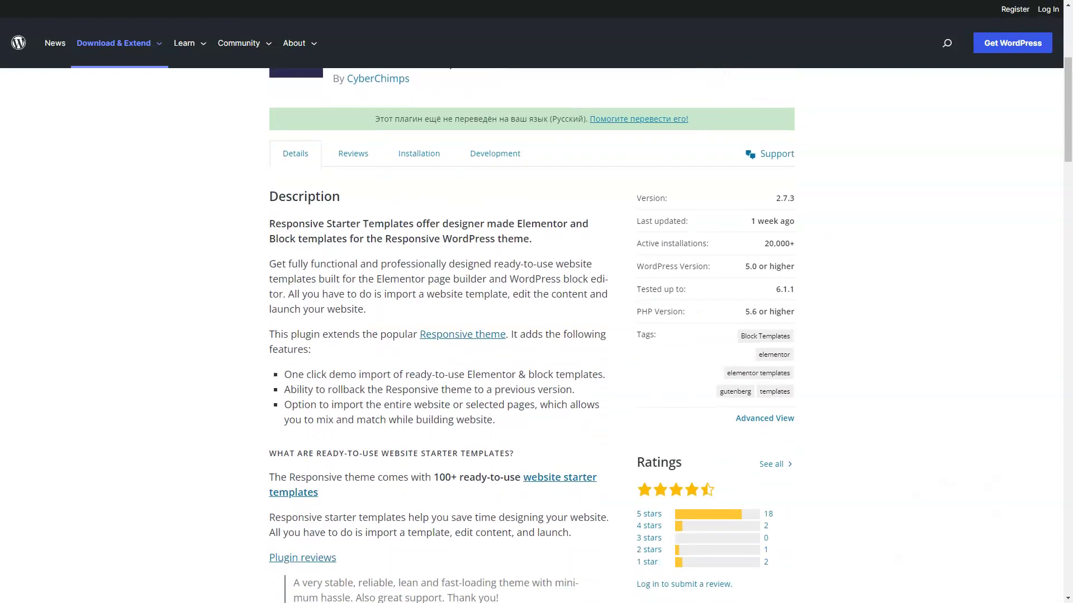
pyautogui.scroll(-1, 531, 335)
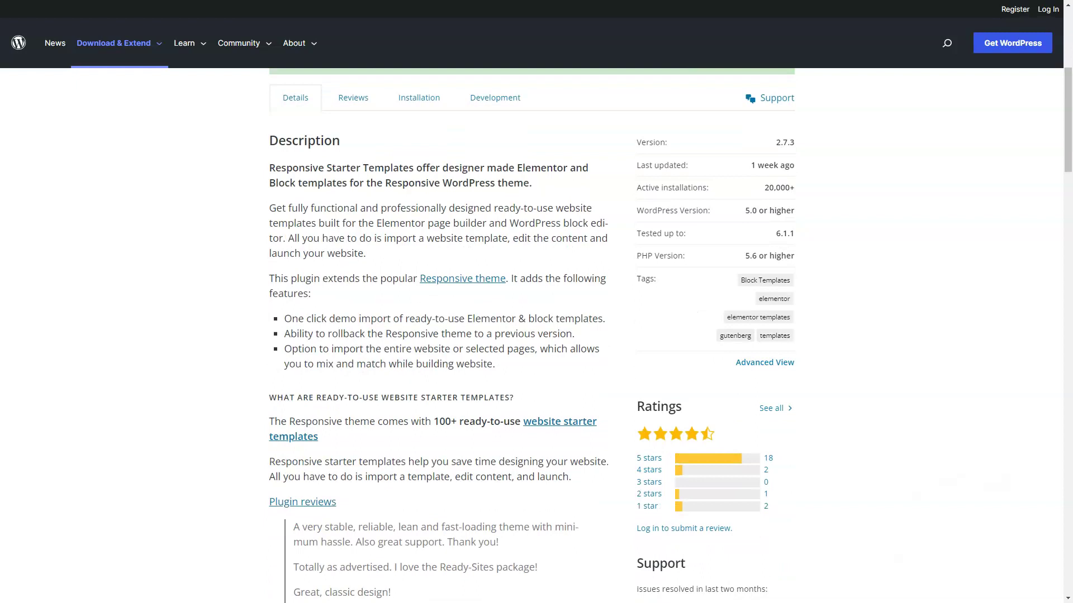
pyautogui.scroll(-1, 531, 336)
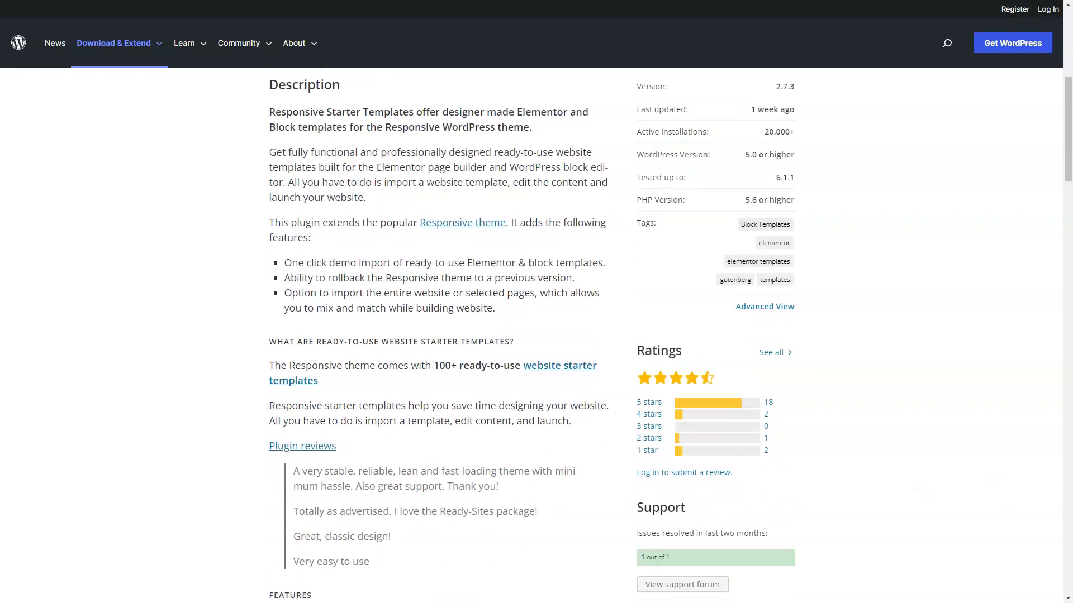
pyautogui.scroll(-1, 532, 336)
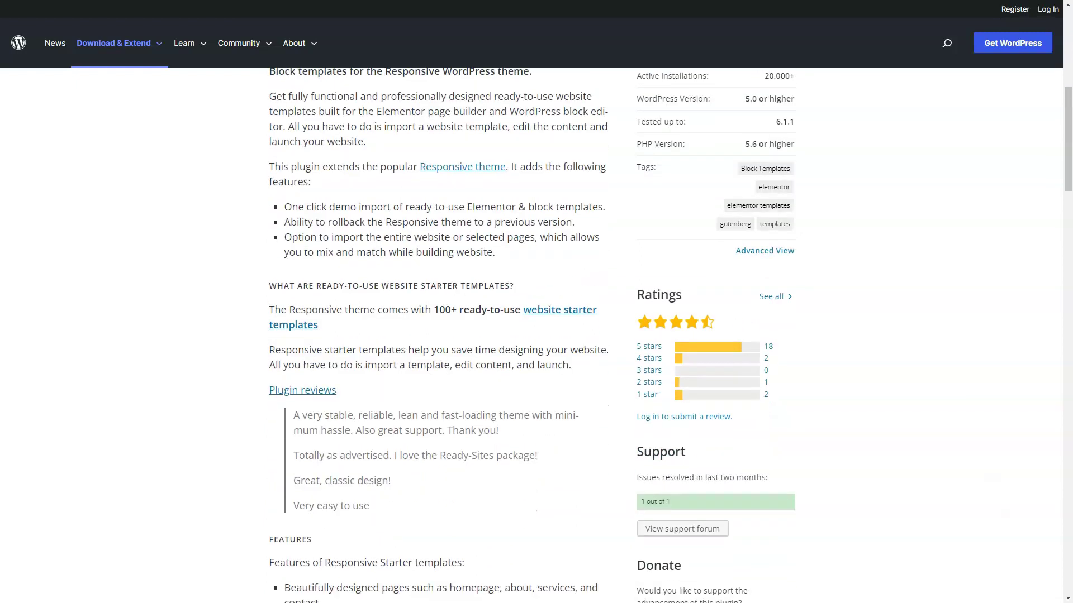
pyautogui.scroll(-1, 531, 335)
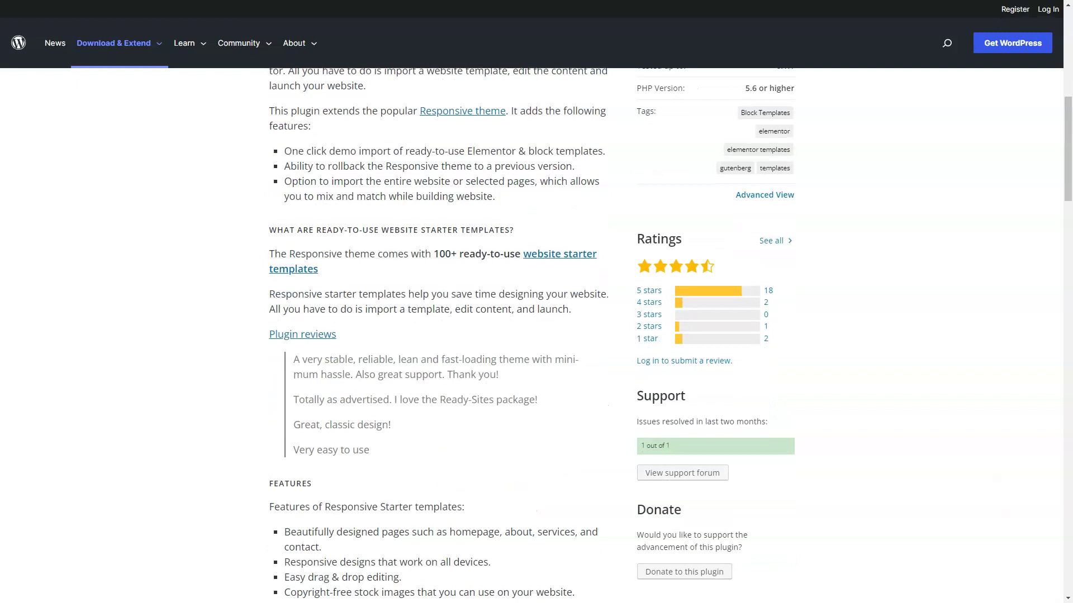
pyautogui.scroll(-1, 532, 335)
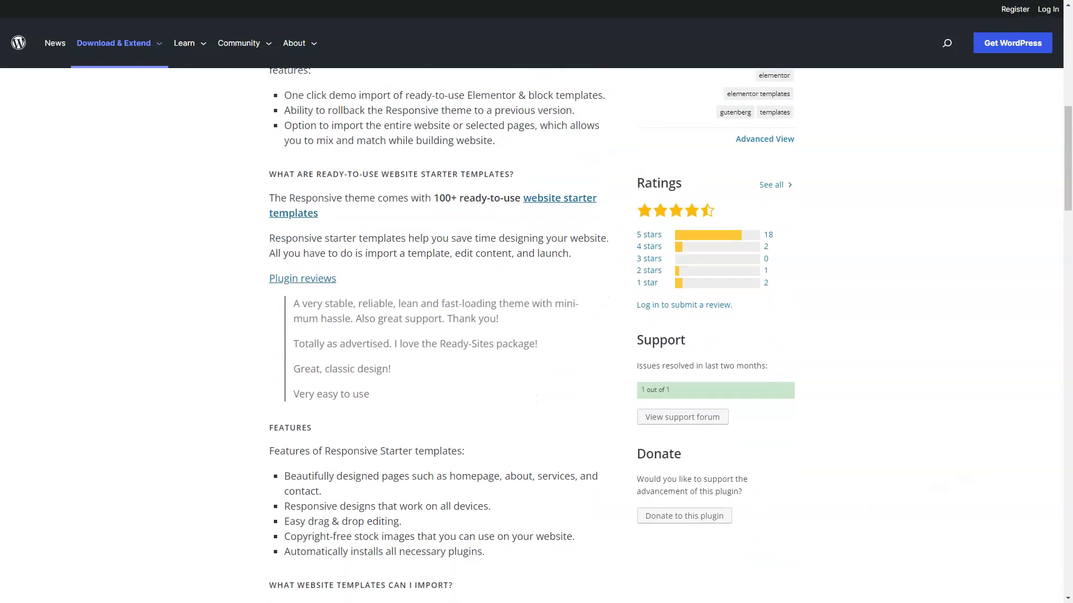
pyautogui.scroll(-1, 531, 335)
pyautogui.scroll(-1, 532, 335)
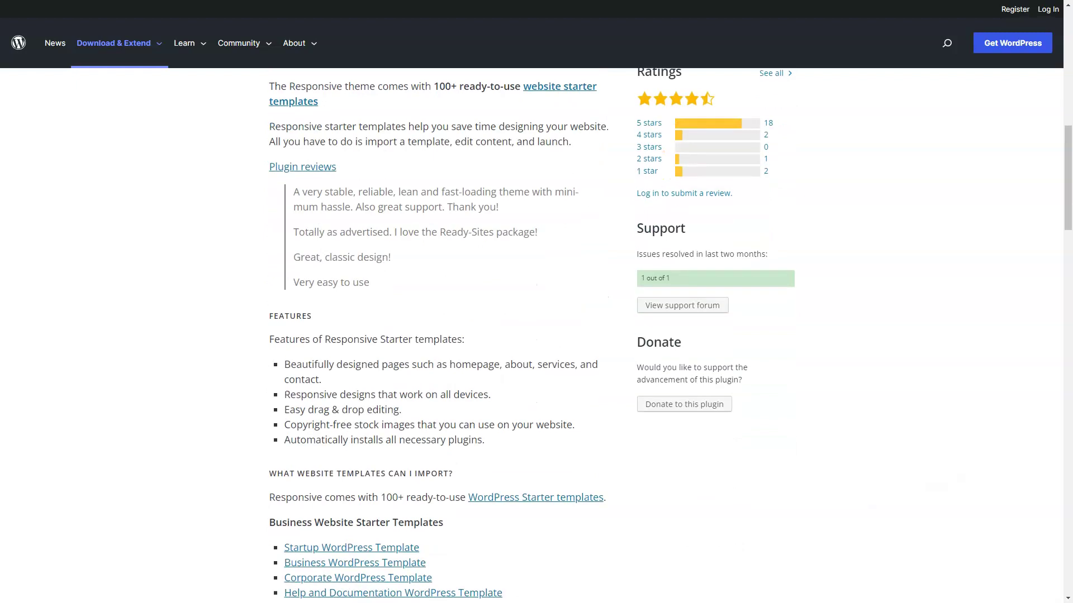
pyautogui.scroll(-1, 531, 335)
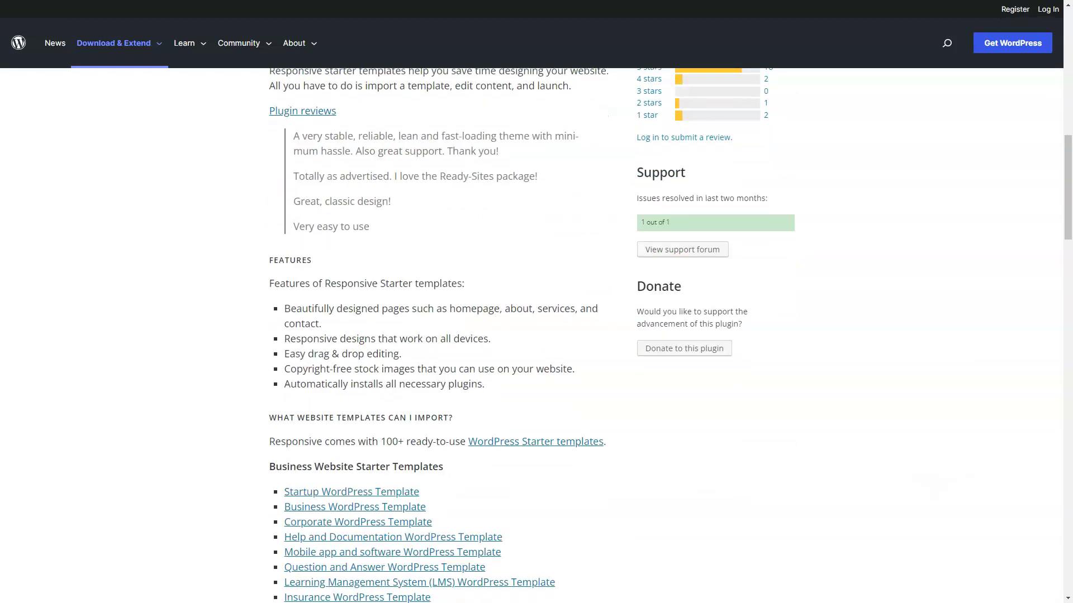
pyautogui.scroll(-1, 531, 335)
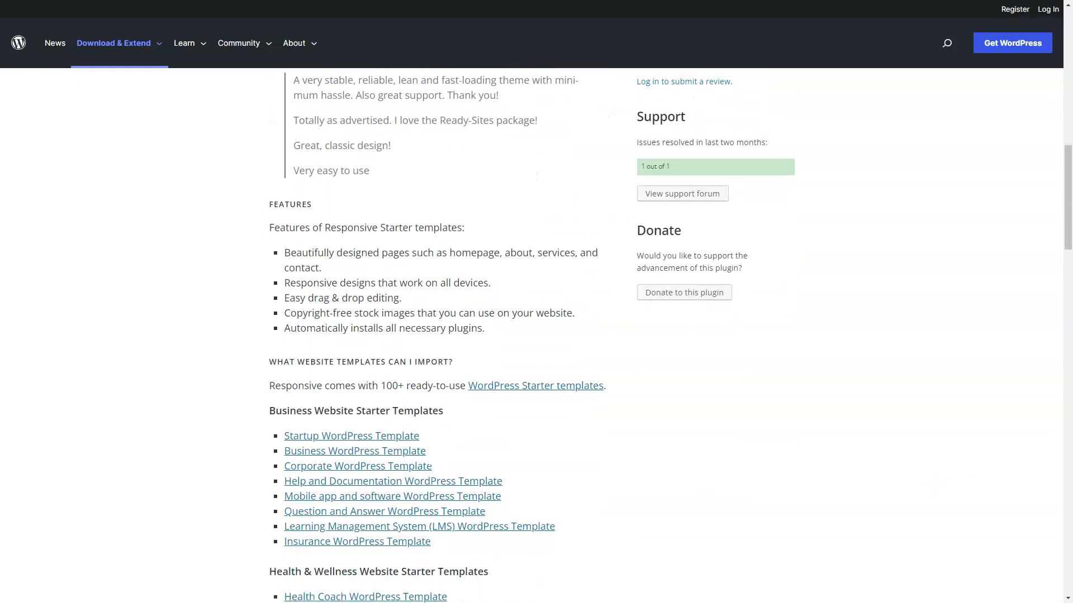
pyautogui.scroll(-2, 531, 335)
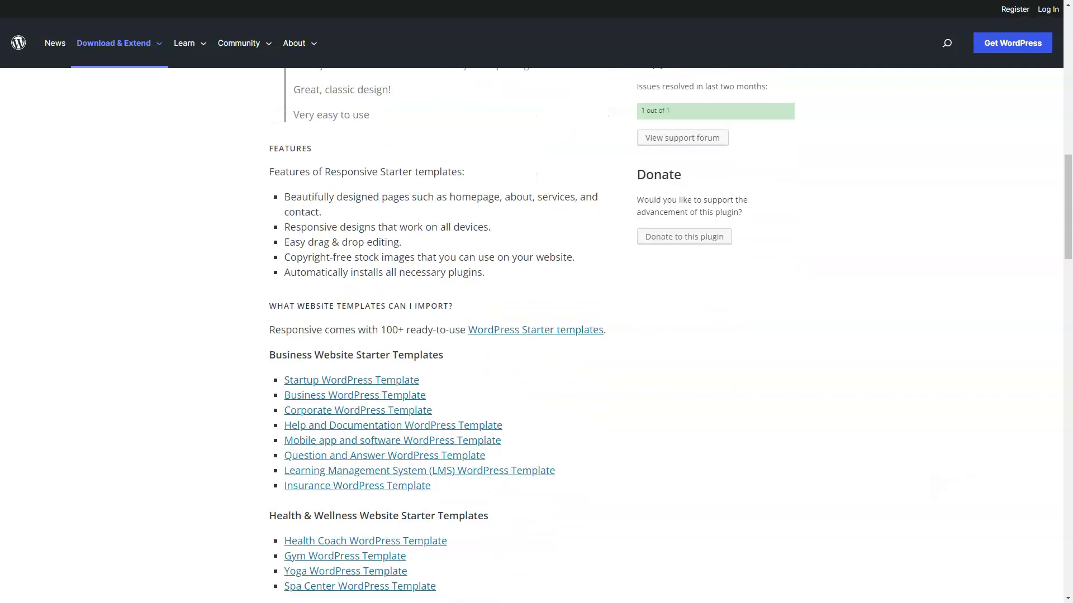
pyautogui.scroll(-1, 531, 335)
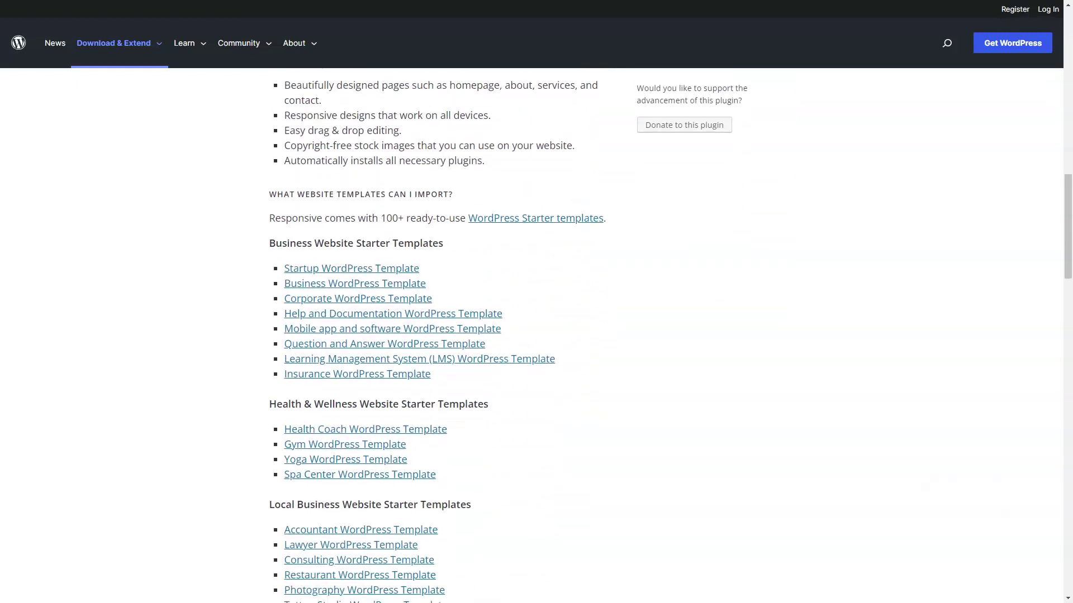
pyautogui.scroll(-2, 385, 232)
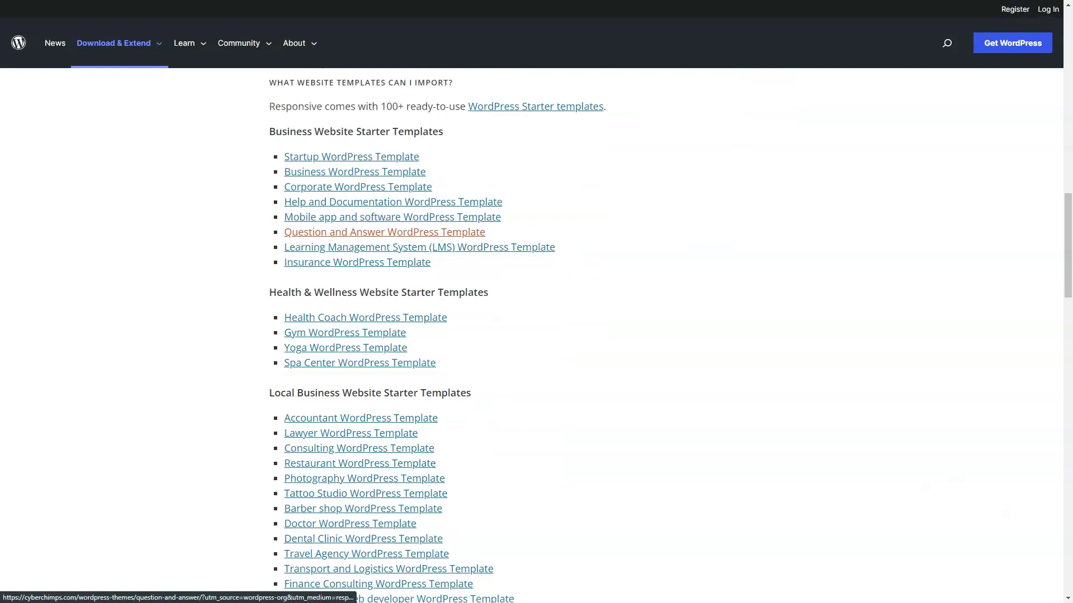
pyautogui.scroll(-1, 385, 232)
pyautogui.scroll(-1, 384, 232)
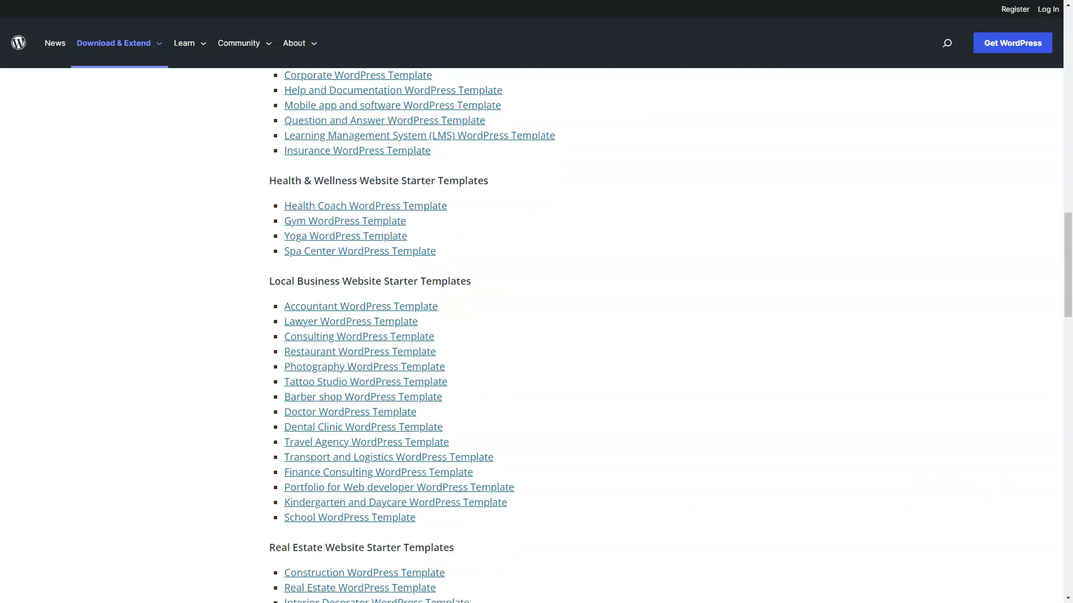
pyautogui.scroll(-2, 391, 335)
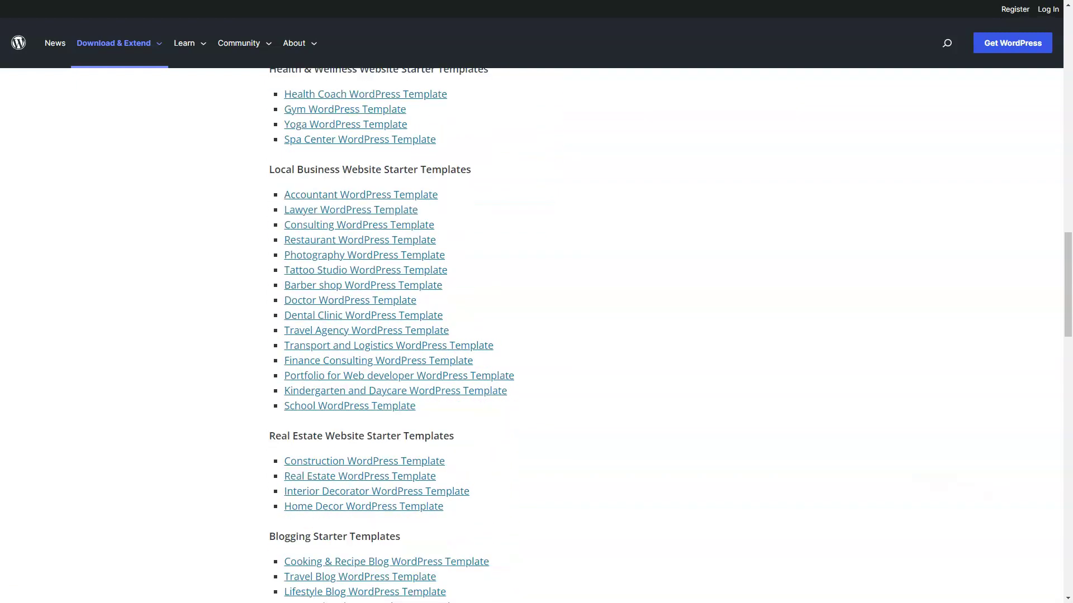
pyautogui.scroll(-2, 386, 178)
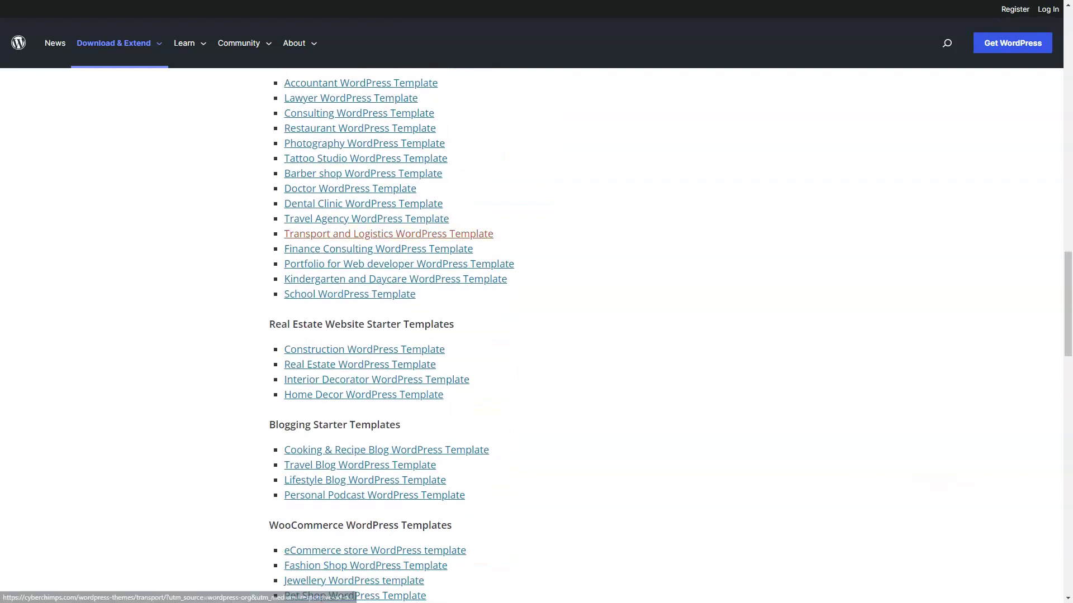
pyautogui.scroll(-1, 385, 178)
pyautogui.scroll(-2, 386, 178)
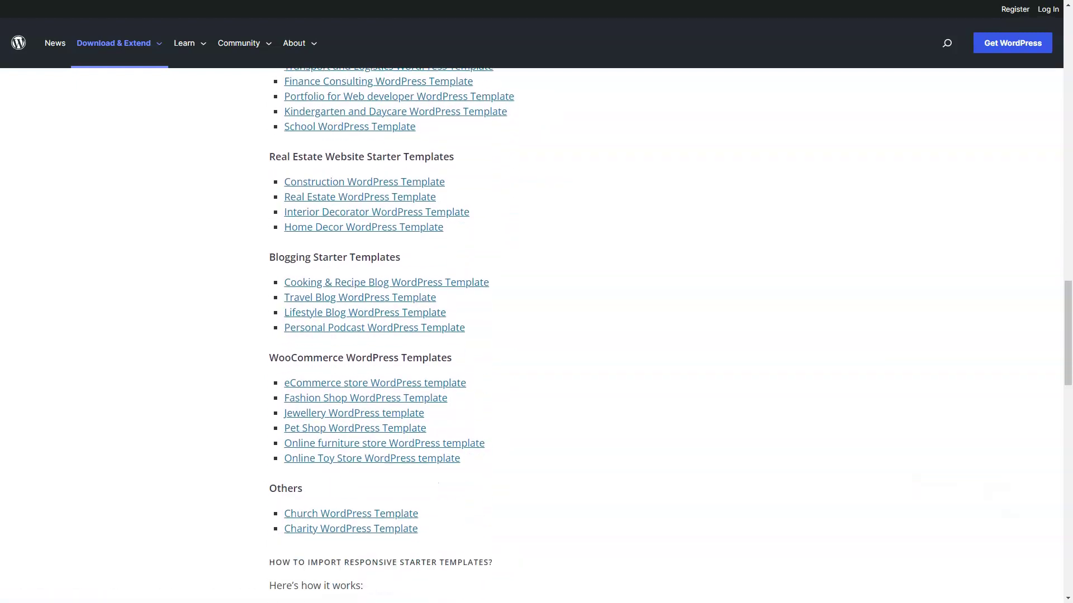
pyautogui.scroll(-1, 386, 178)
pyautogui.scroll(-2, 385, 178)
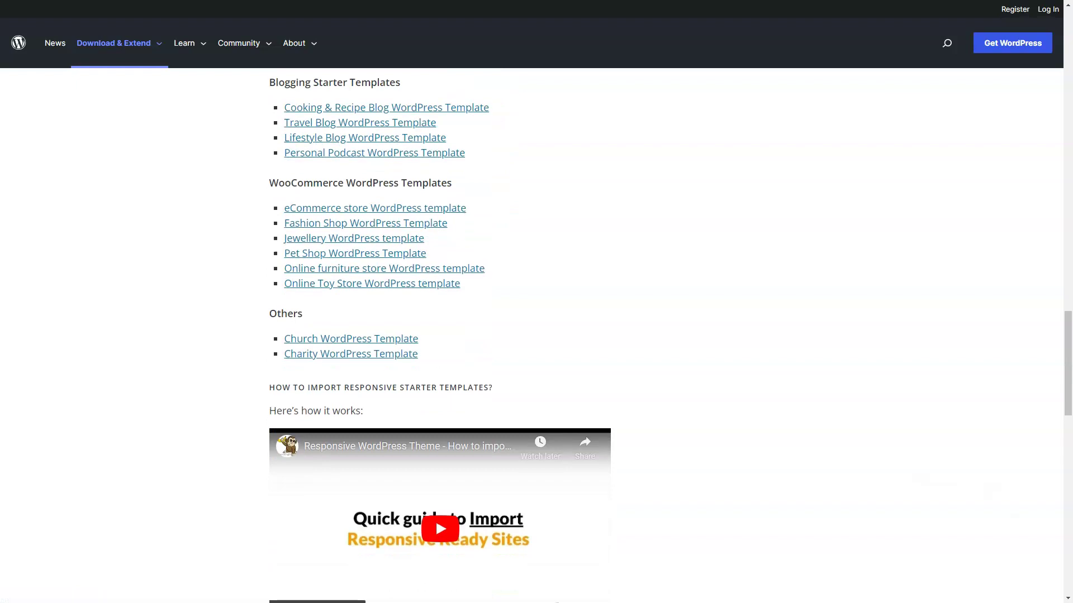
pyautogui.scroll(-1, 385, 178)
pyautogui.scroll(-1, 440, 391)
pyautogui.scroll(-1, 439, 391)
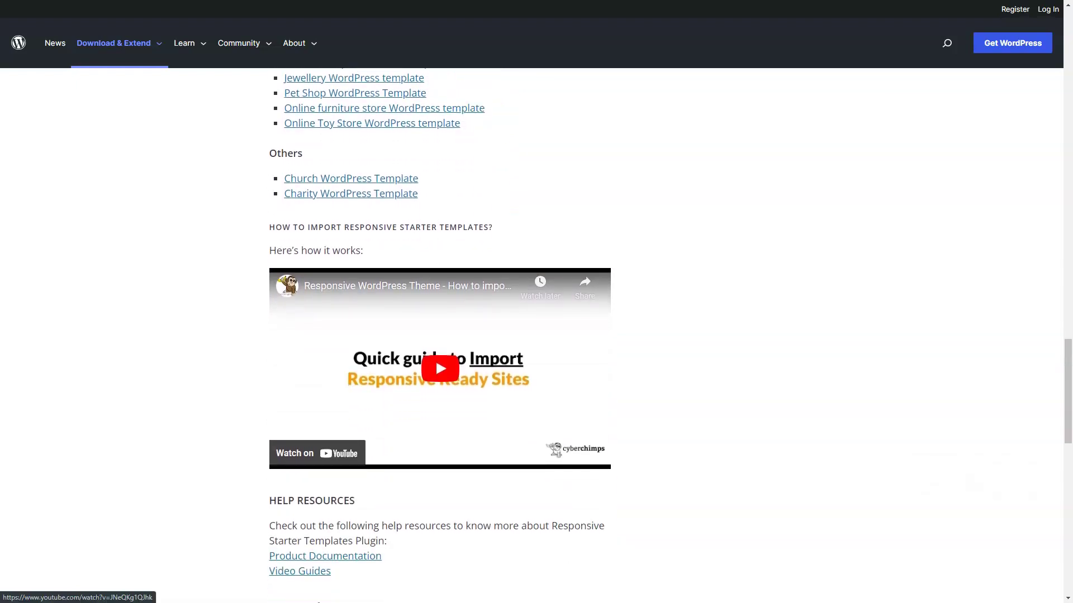
pyautogui.scroll(-1, 440, 391)
pyautogui.scroll(-1, 440, 391)
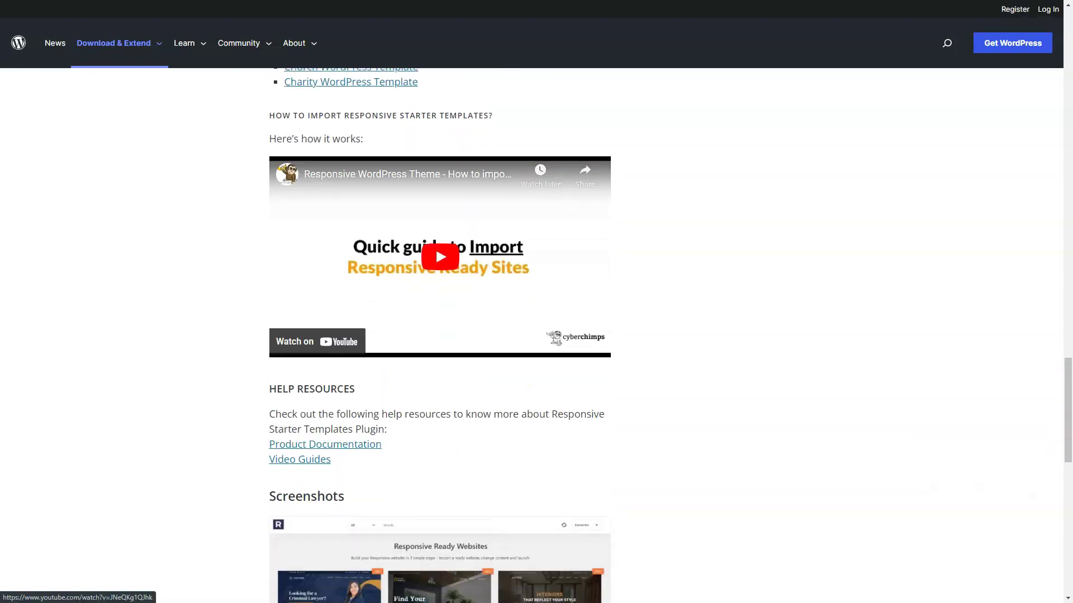
pyautogui.scroll(-1, 435, 246)
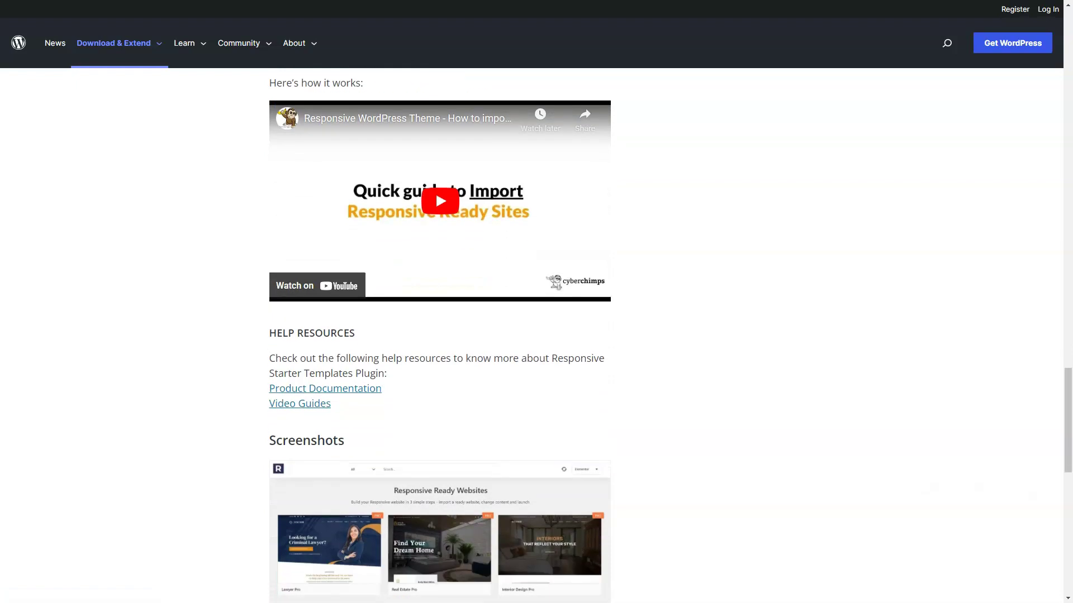
pyautogui.scroll(-1, 435, 190)
pyautogui.scroll(-1, 434, 190)
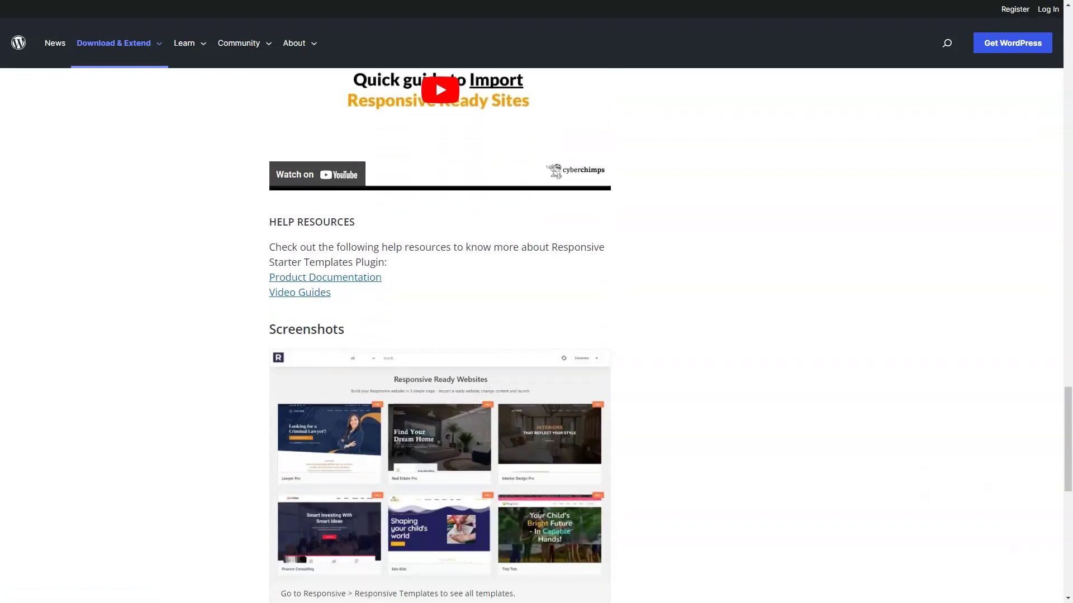
pyautogui.scroll(-4, 435, 224)
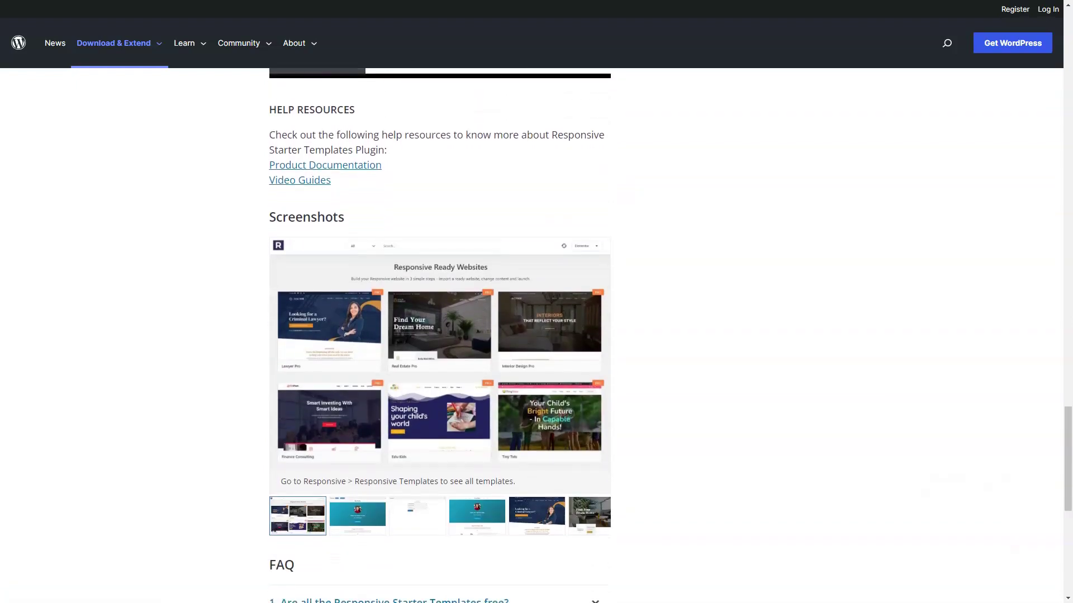
pyautogui.scroll(-1, 435, 223)
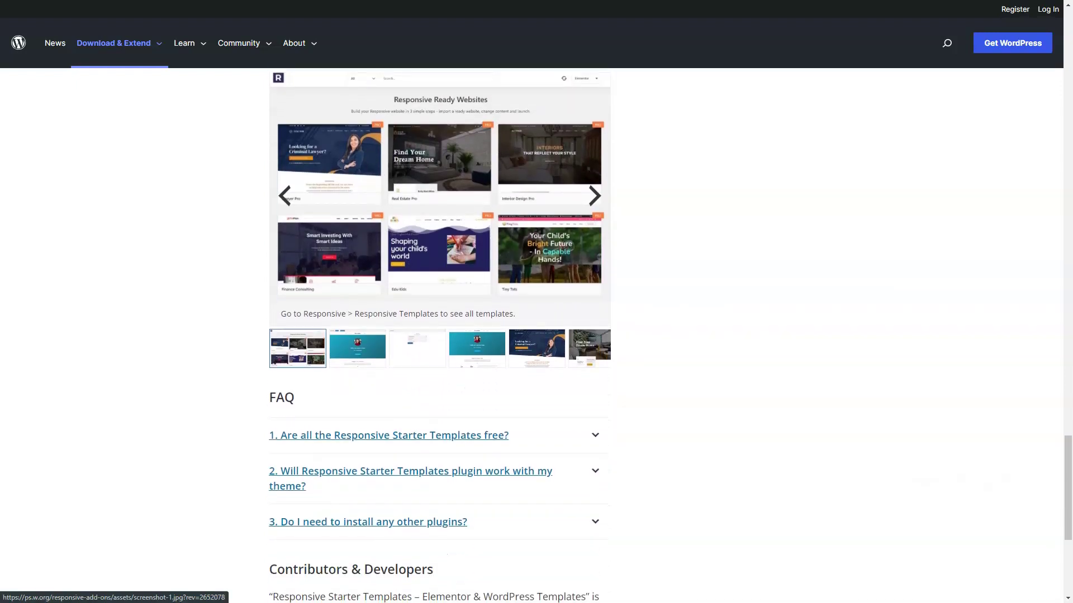
pyautogui.scroll(-1, 435, 223)
pyautogui.scroll(-2, 435, 224)
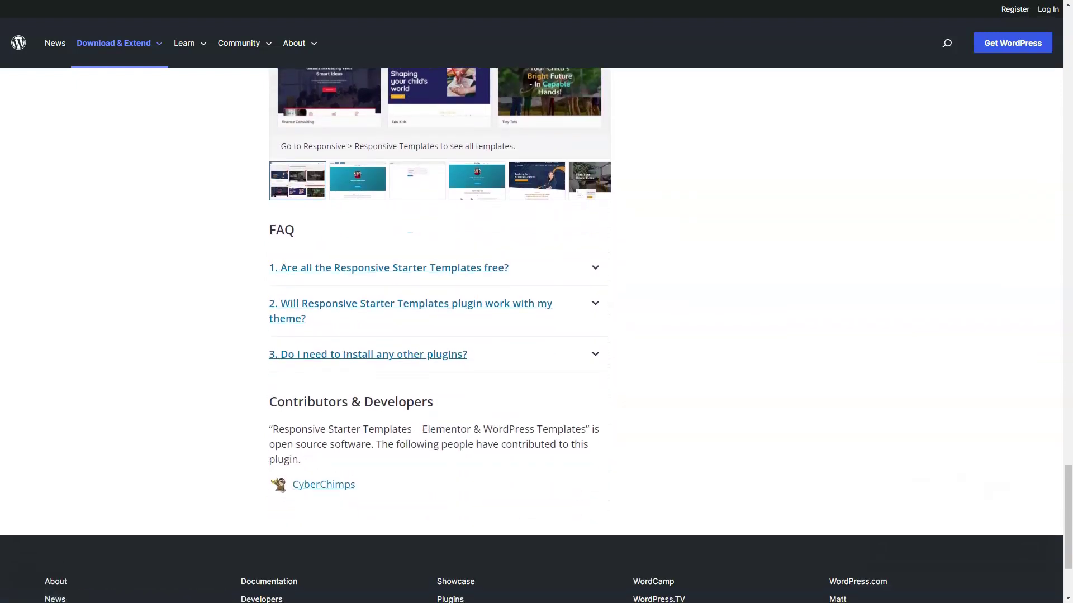
pyautogui.scroll(-3, 434, 224)
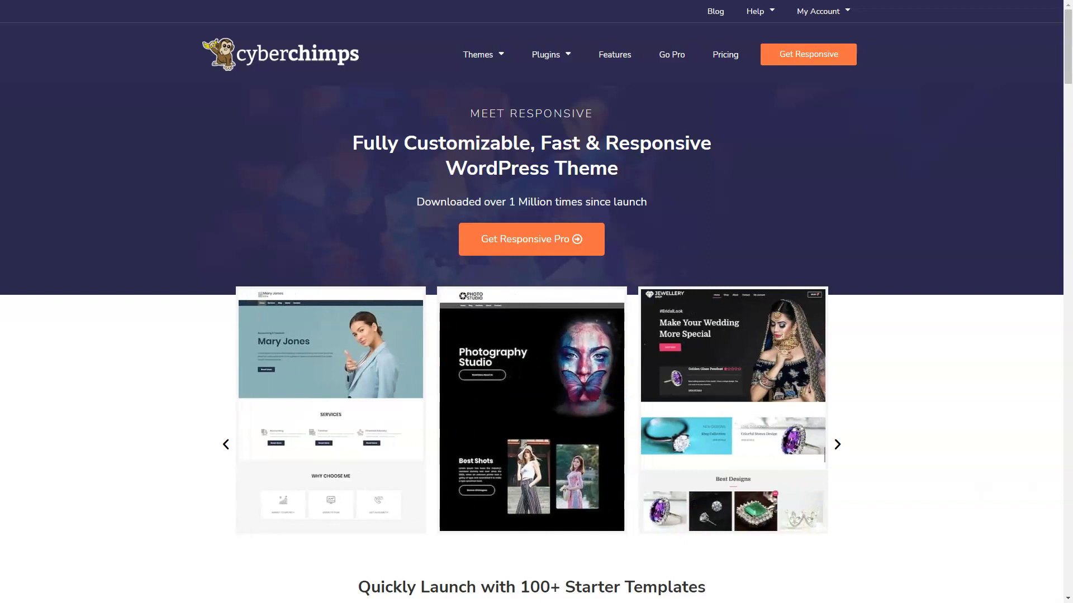
# Scroll the CyberChimps Responsive page to the '100+ Starter Templates' and 'Fully Customizable' sections.
pyautogui.scroll(-1, 537, 301)
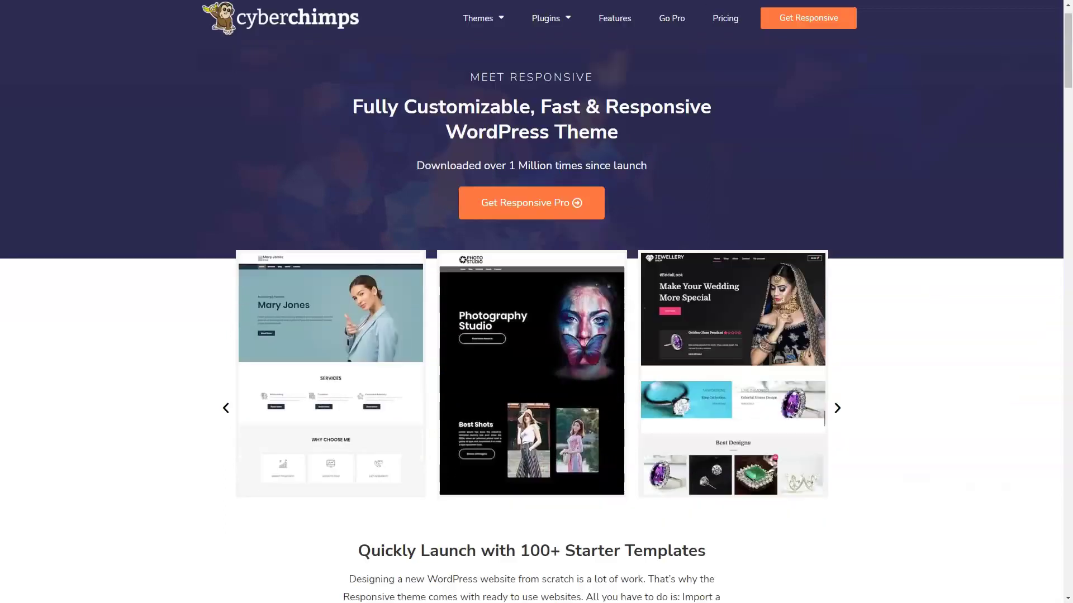
pyautogui.scroll(-1, 536, 302)
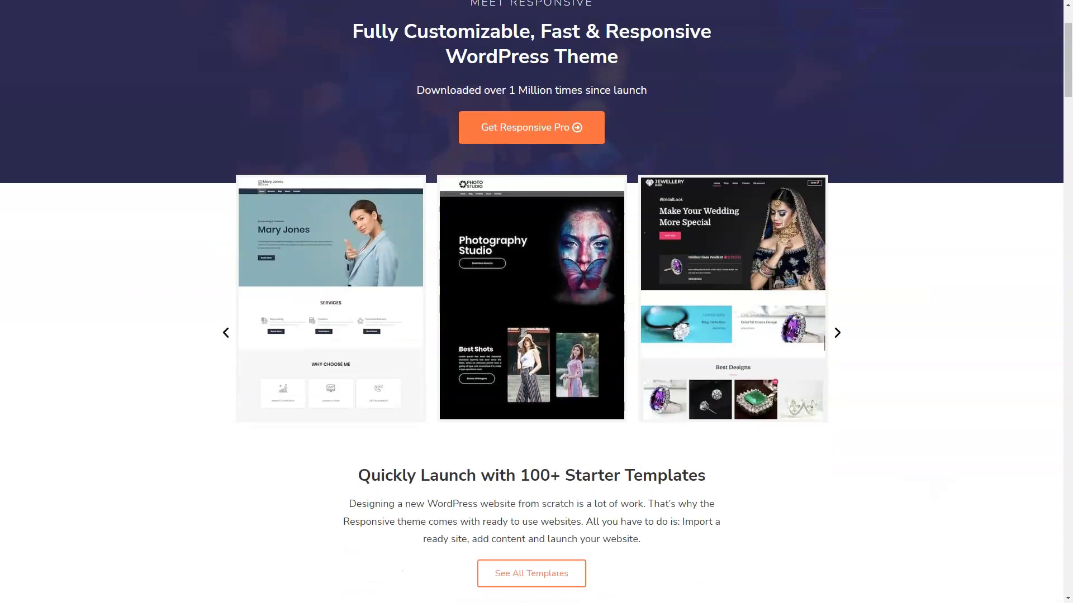
pyautogui.scroll(-1, 536, 301)
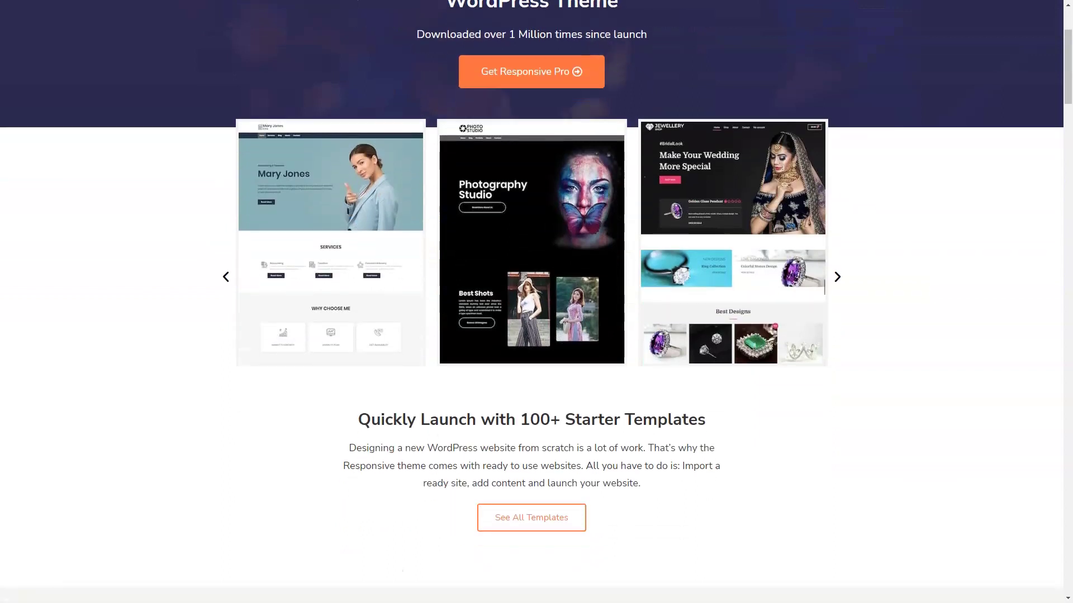
pyautogui.scroll(-1, 536, 302)
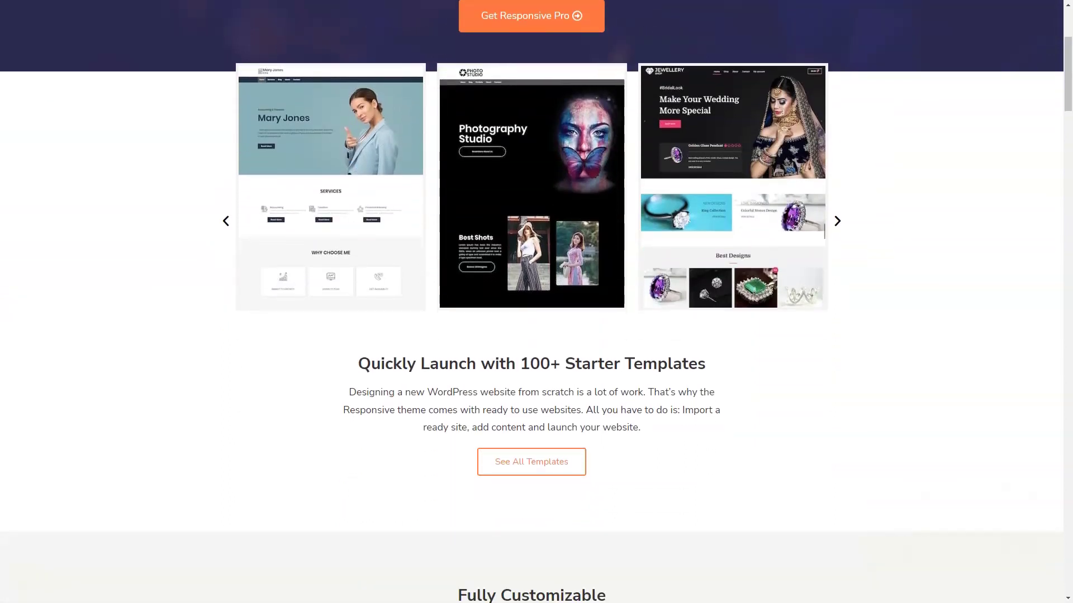
pyautogui.scroll(-1, 536, 301)
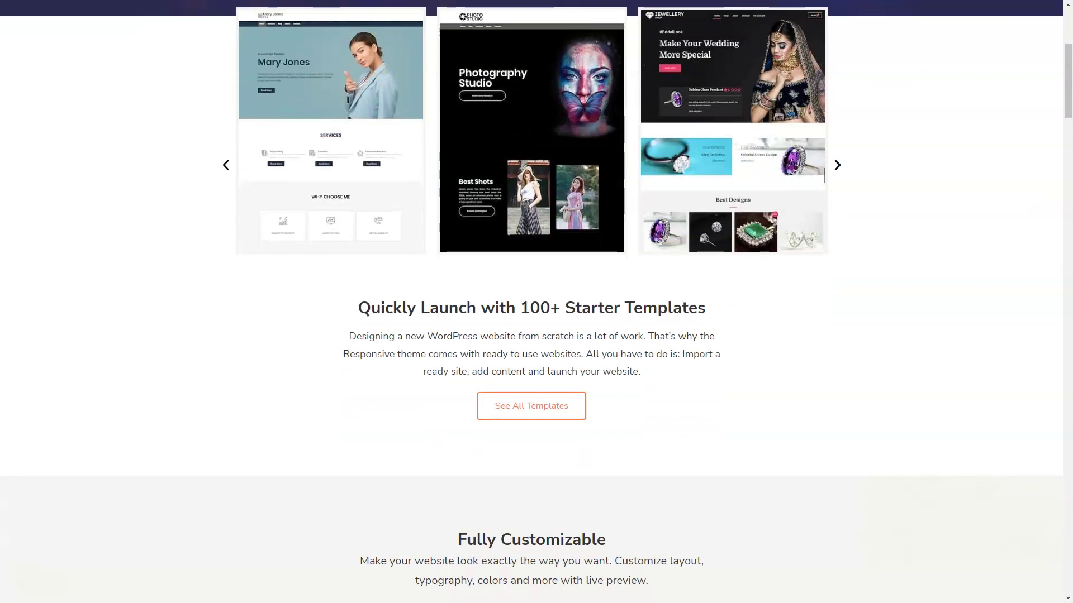
pyautogui.scroll(-1, 536, 302)
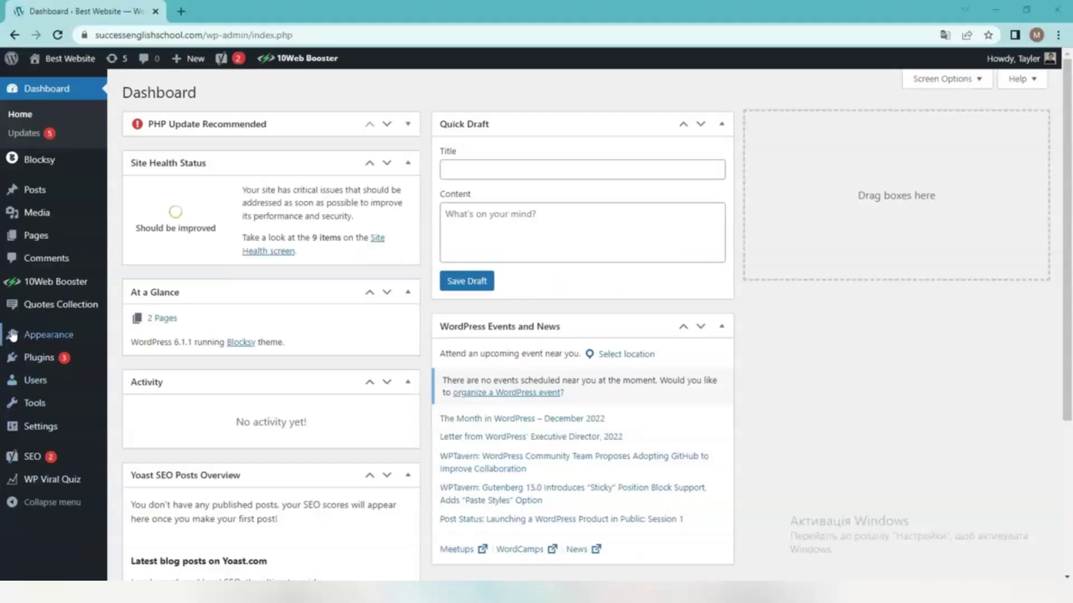
pyautogui.moveTo(49, 334)
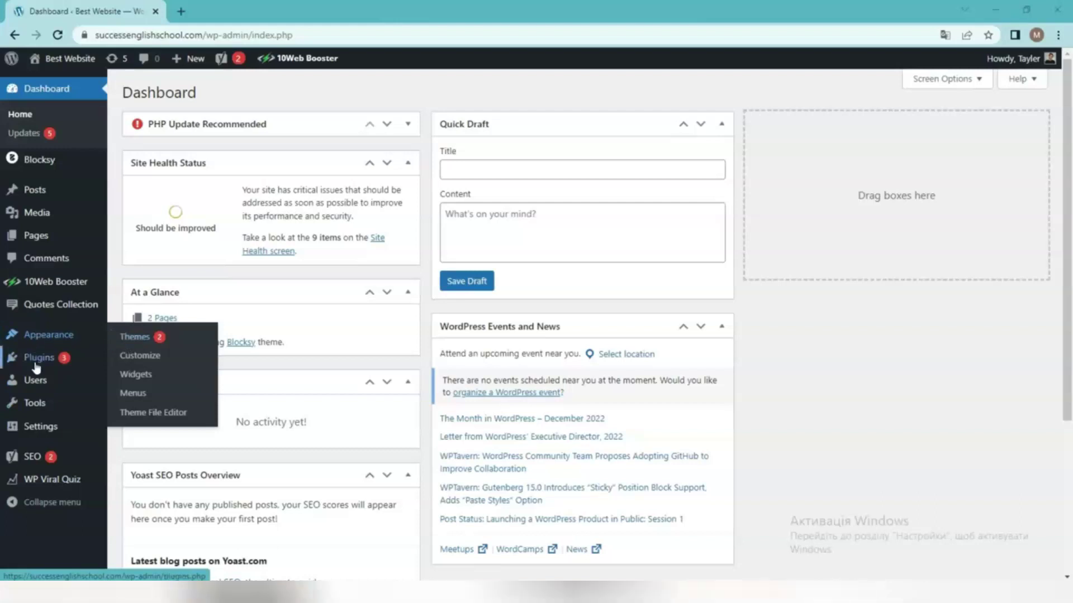
# Search Plugins > Add New for 'Responsive Starter Templates'.
pyautogui.moveTo(36, 365)
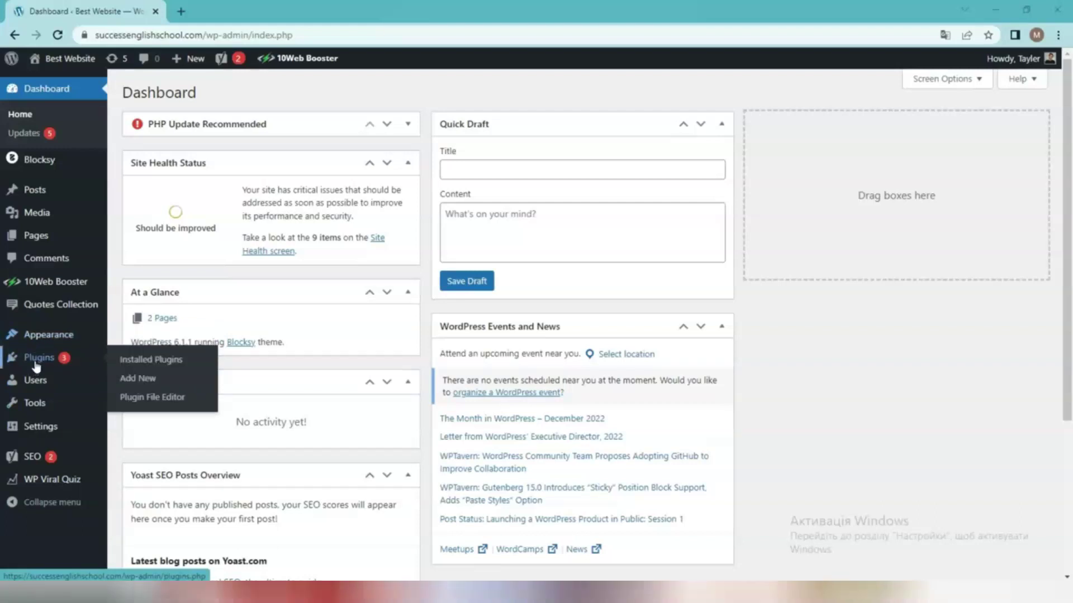
pyautogui.click(139, 384)
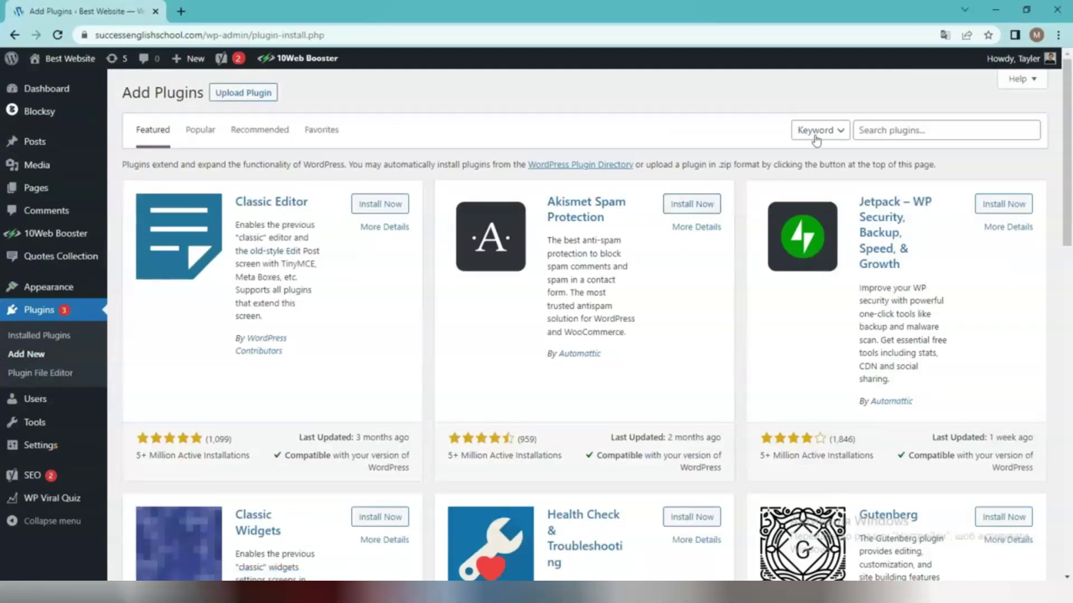
pyautogui.click(895, 128)
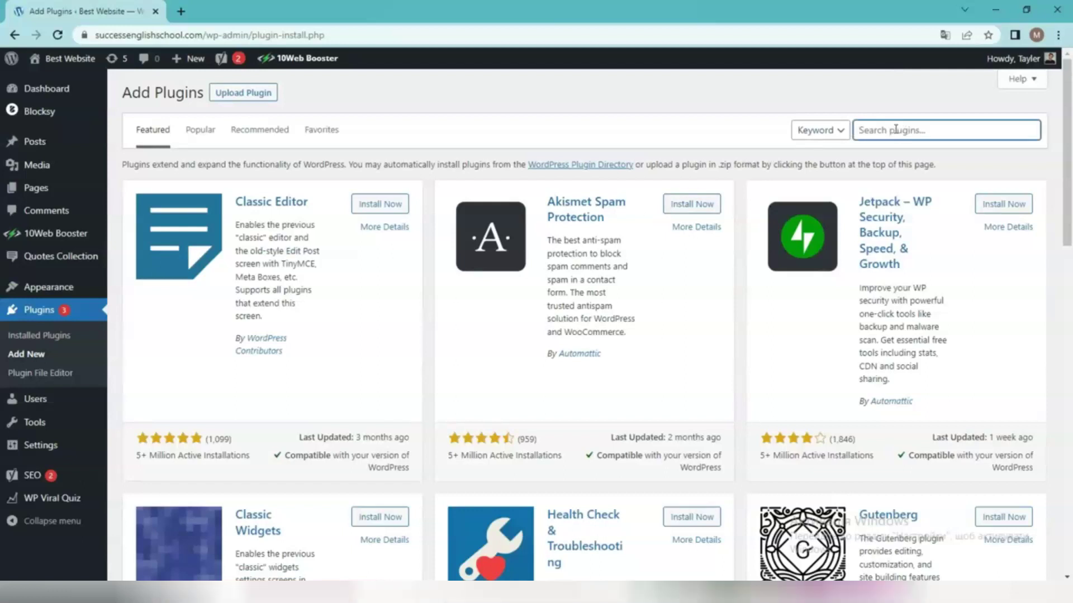
pyautogui.write('Responsive Starter Templates')
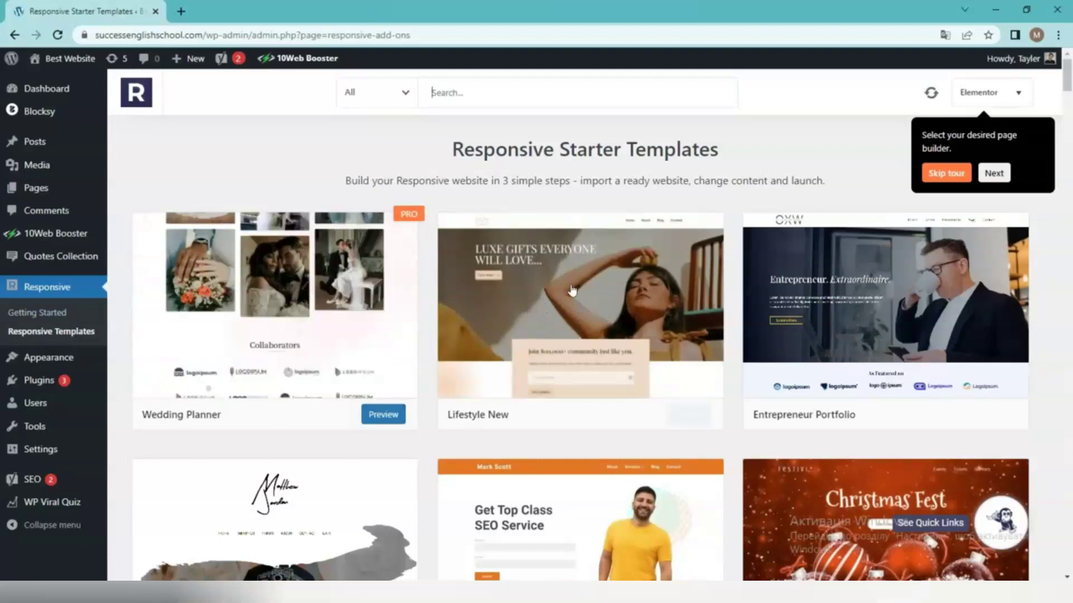
pyautogui.moveTo(647, 299)
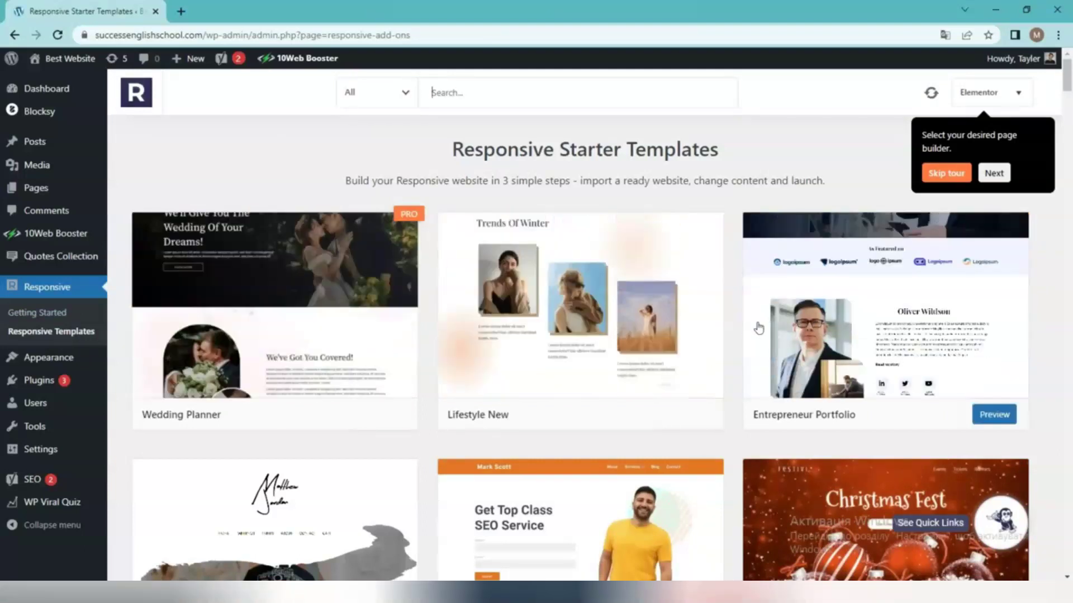
pyautogui.scroll(-2, 754, 332)
pyautogui.scroll(-1, 753, 332)
pyautogui.scroll(-2, 753, 332)
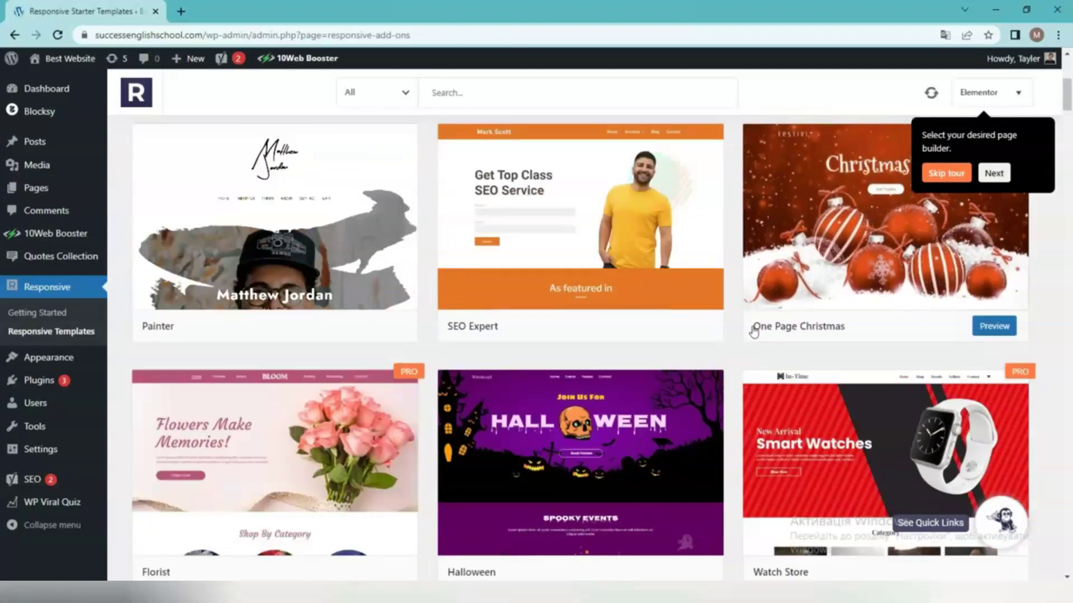
pyautogui.scroll(-8, 754, 332)
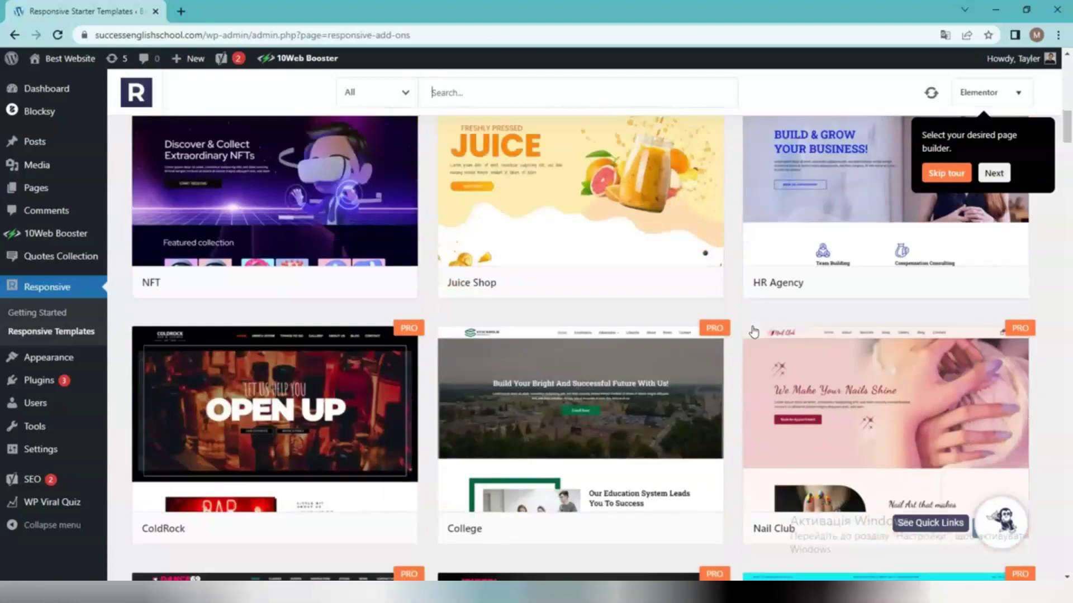
pyautogui.scroll(-5, 754, 332)
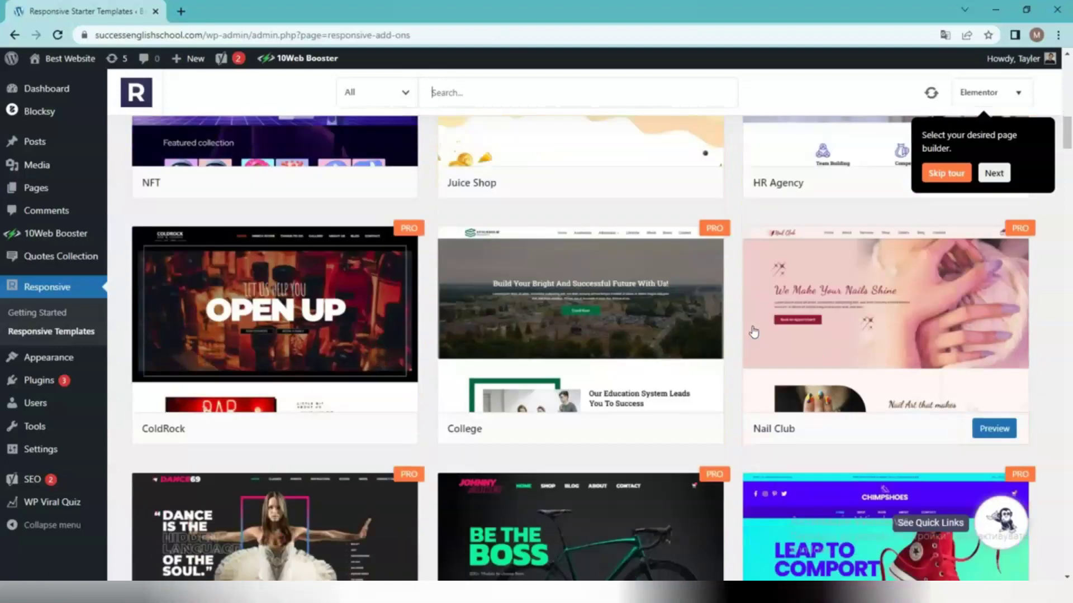
pyautogui.scroll(-3, 753, 332)
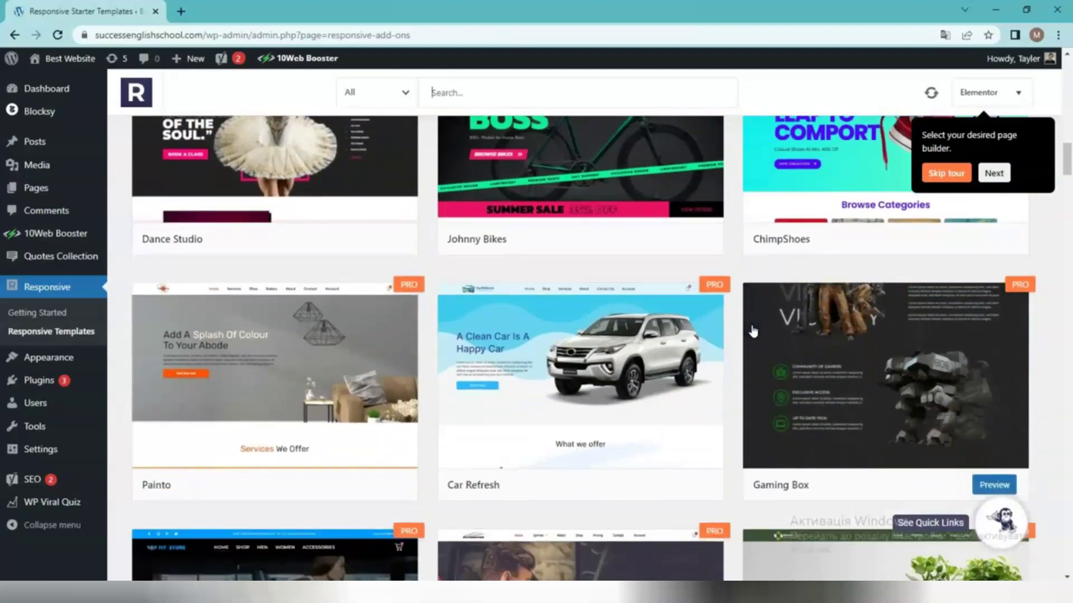
pyautogui.scroll(-5, 753, 332)
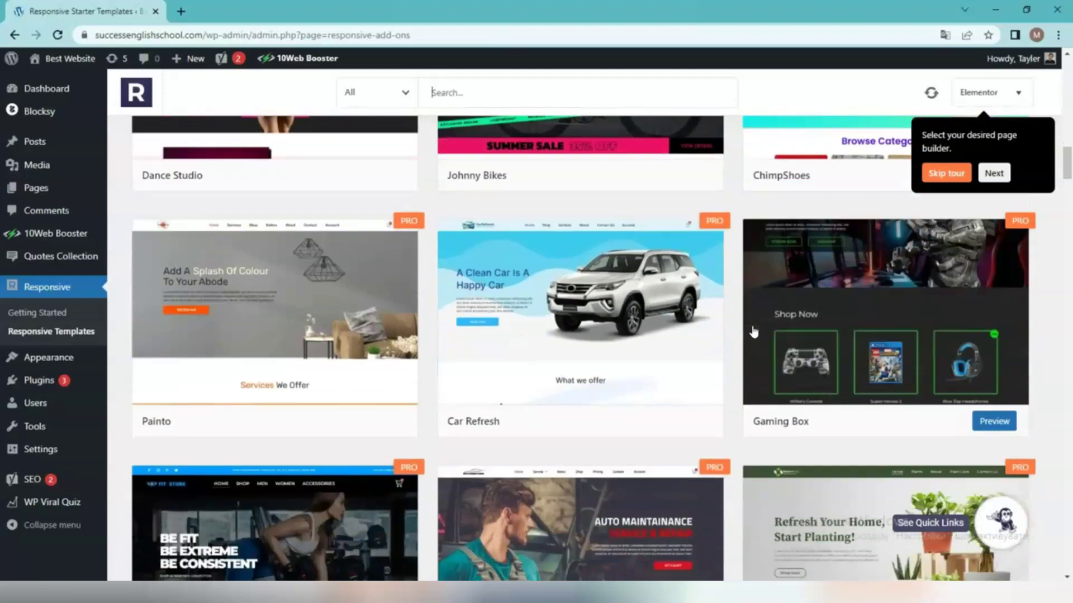
pyautogui.scroll(-3, 753, 332)
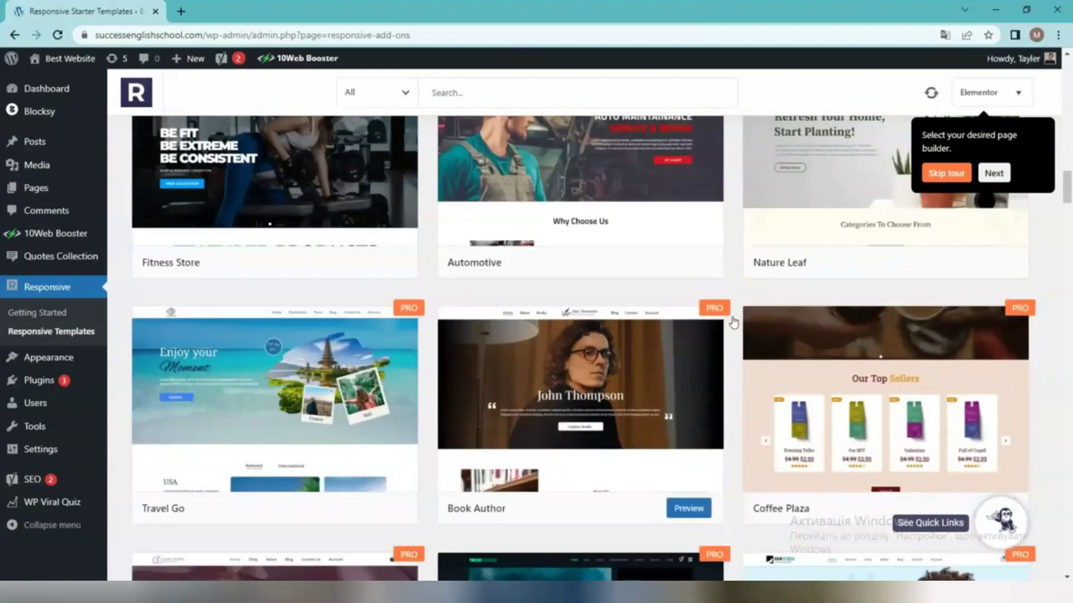
pyautogui.scroll(-6, 733, 322)
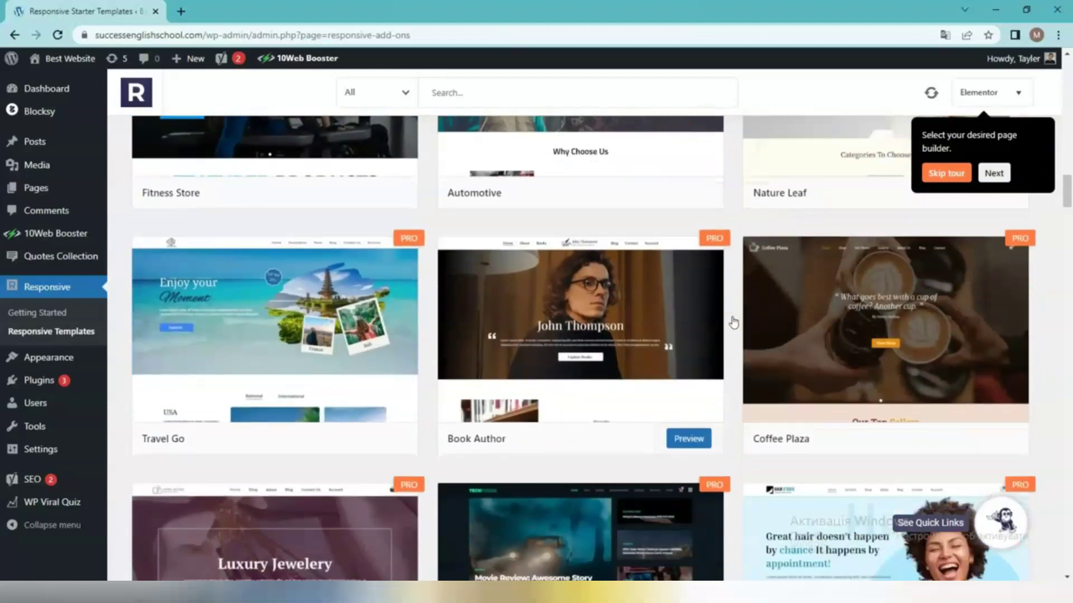
pyautogui.scroll(-3, 733, 323)
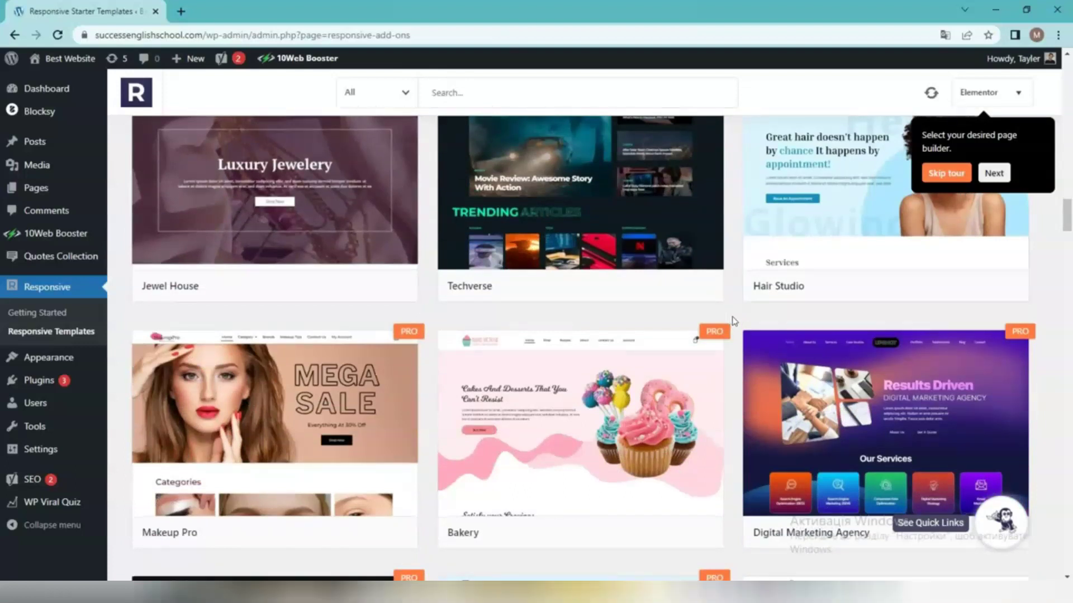
pyautogui.scroll(-10, 734, 321)
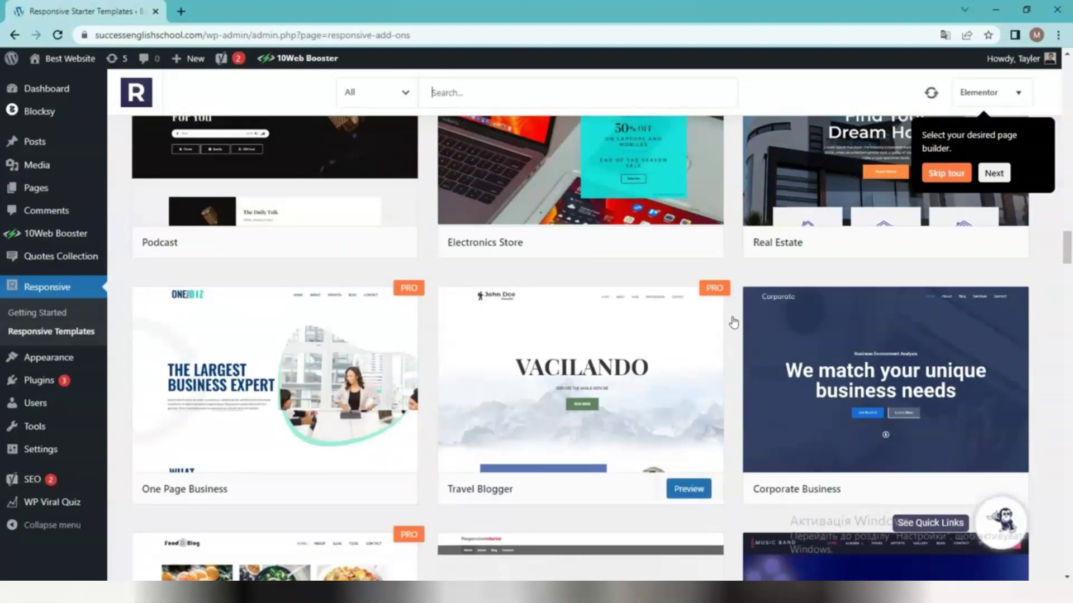
pyautogui.scroll(-8, 734, 322)
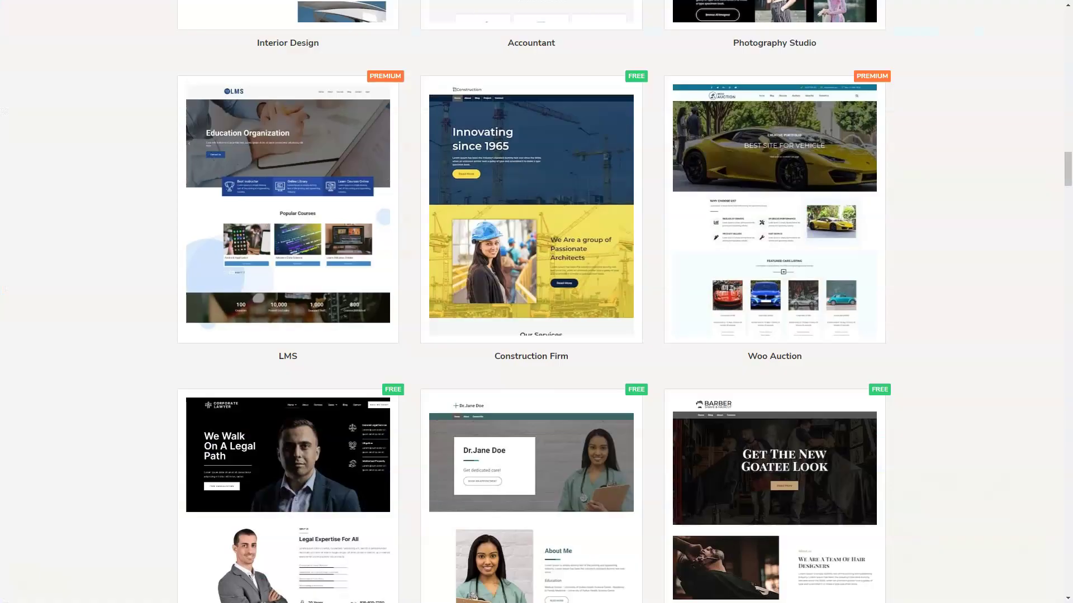
# Scroll through the CyberChimps gallery of free and premium starter templates.
pyautogui.scroll(-1, 537, 301)
pyautogui.scroll(-1, 536, 301)
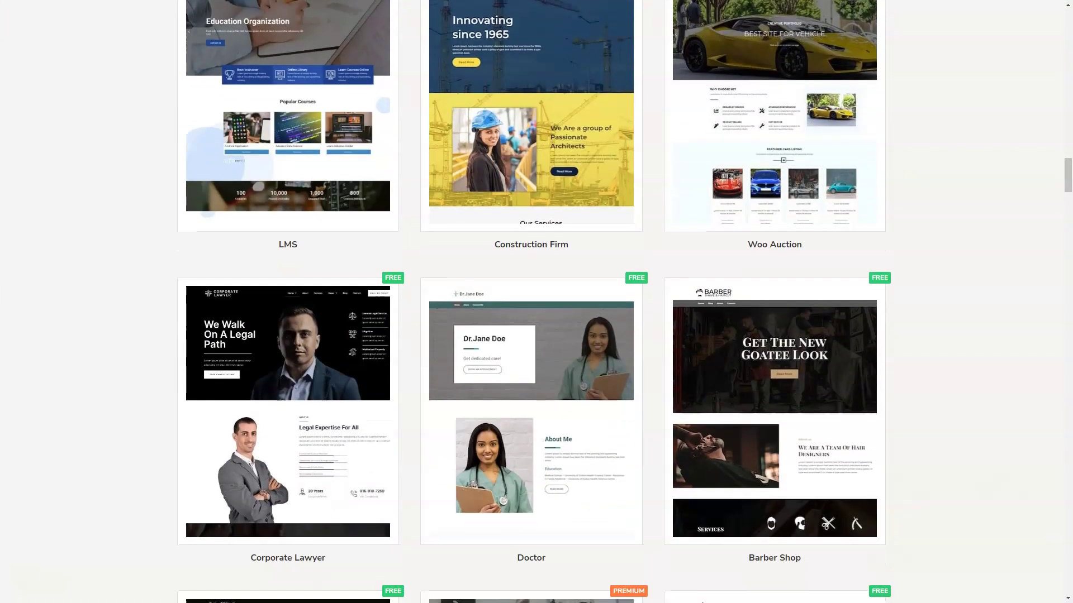
pyautogui.scroll(-1, 536, 302)
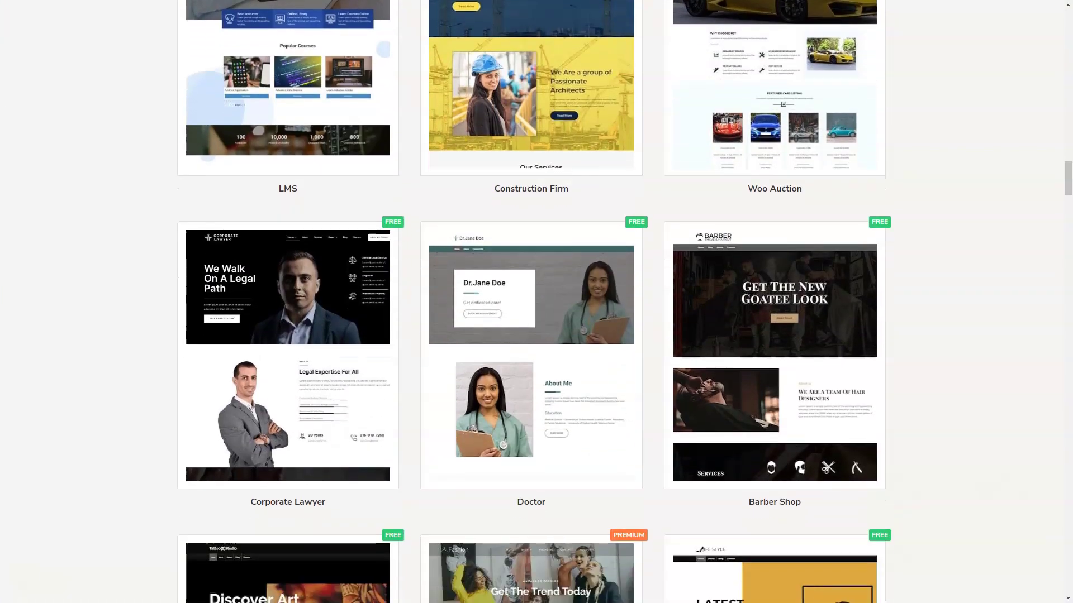
pyautogui.scroll(-1, 537, 302)
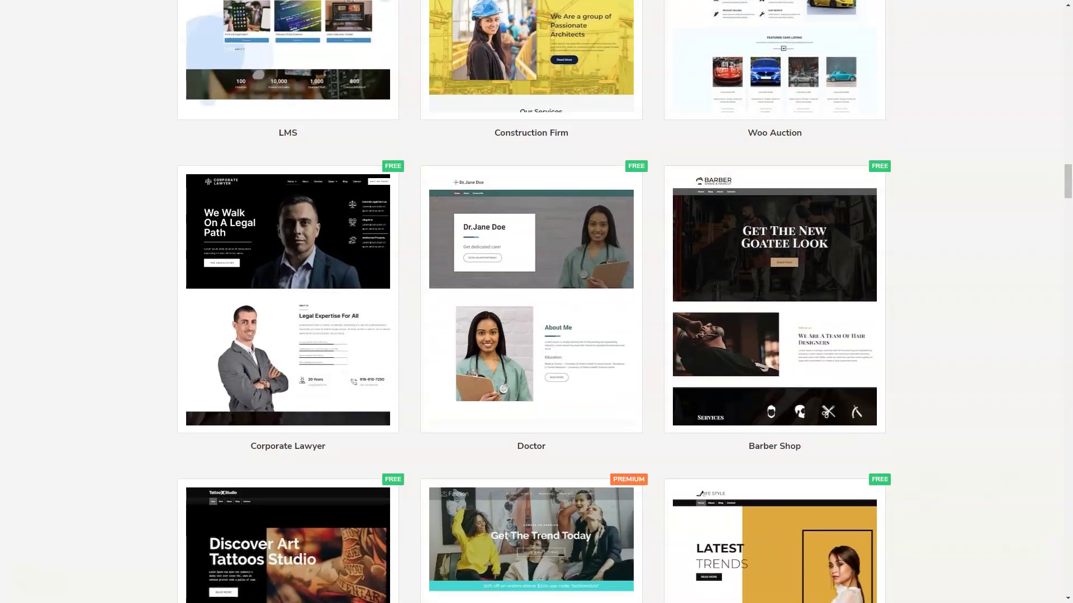
pyautogui.scroll(-1, 537, 302)
pyautogui.scroll(-1, 522, 292)
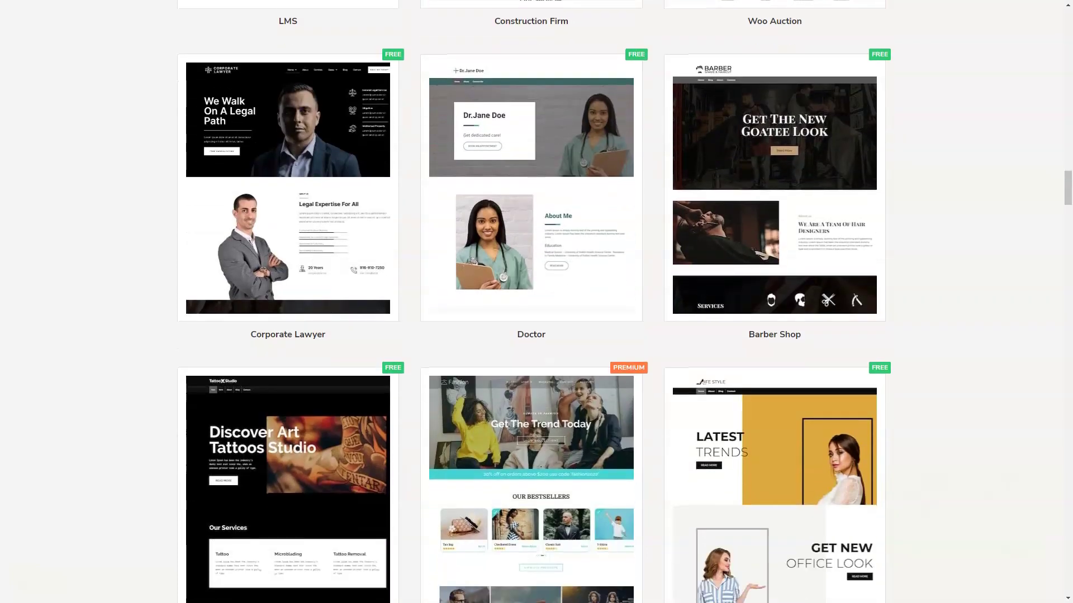
pyautogui.scroll(-1, 522, 291)
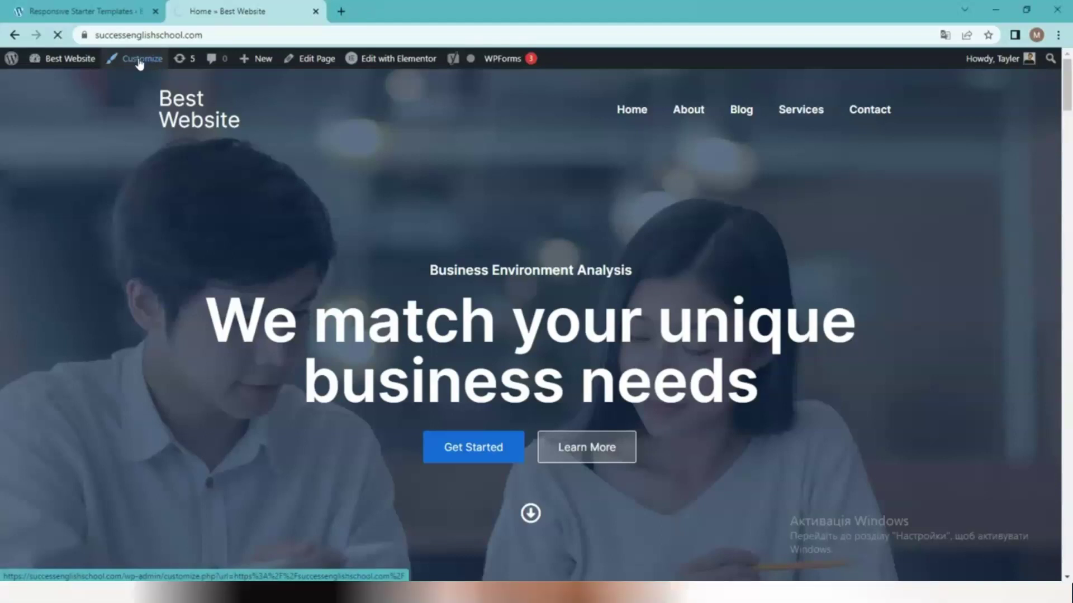
# Load the home page in the Customizer and enter its Global Settings panel.
pyautogui.click(140, 63)
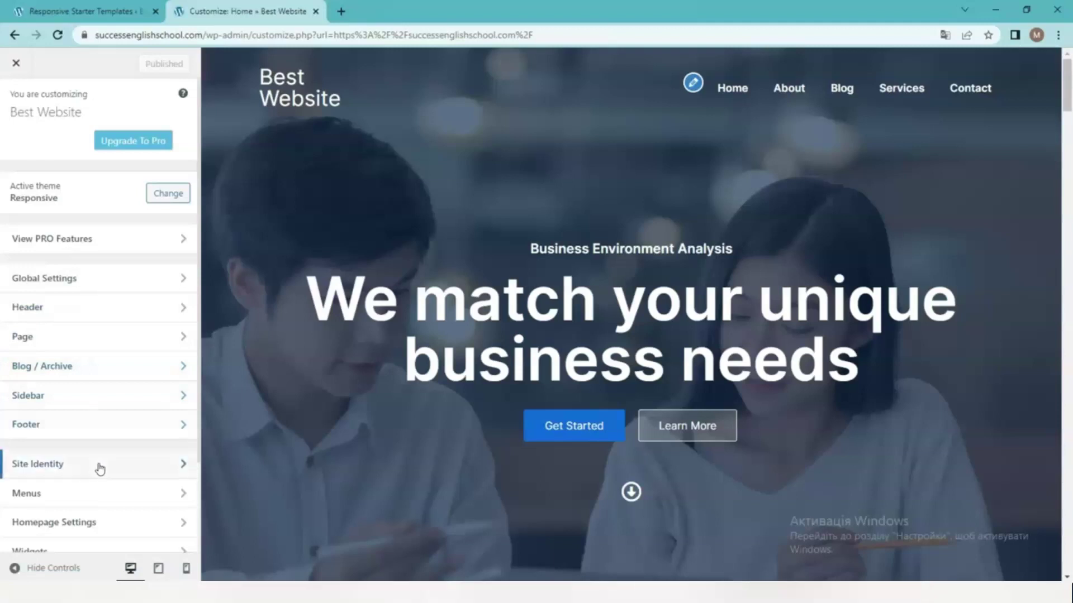
pyautogui.scroll(-2, 100, 497)
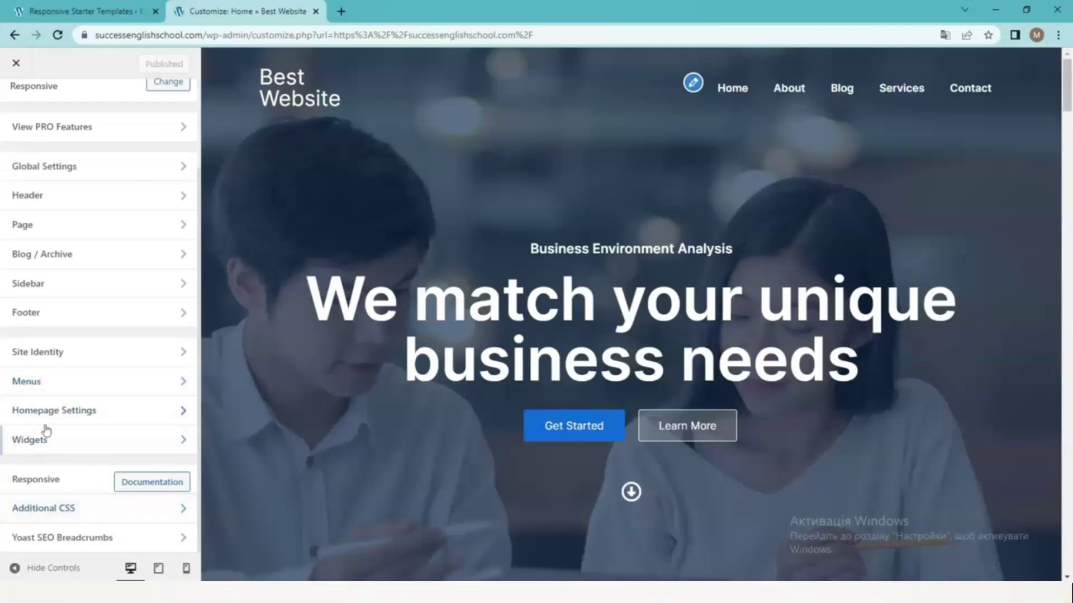
pyautogui.scroll(2, 99, 206)
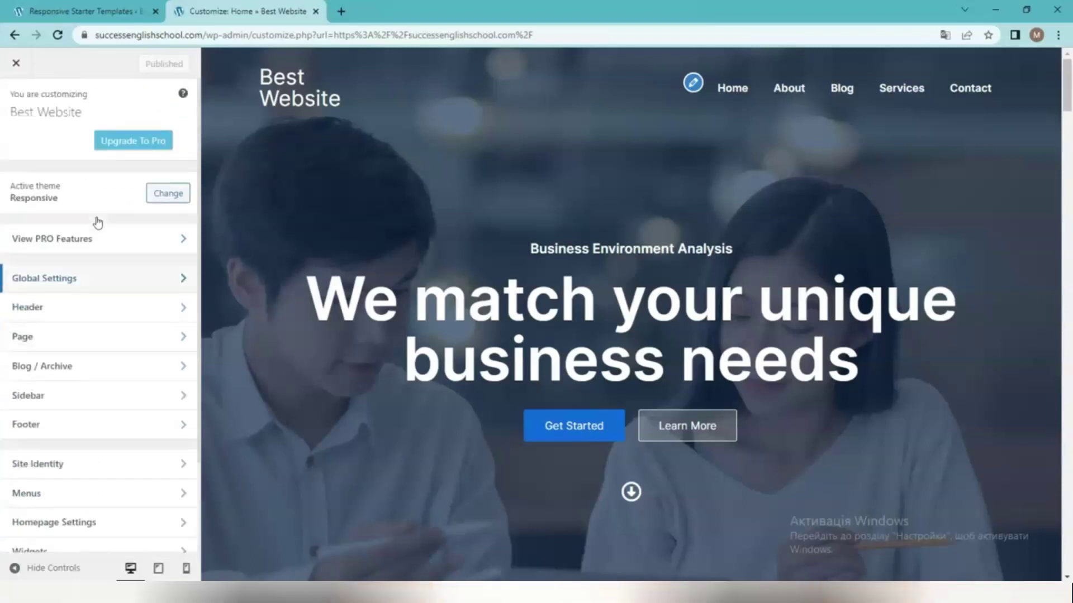
pyautogui.click(168, 278)
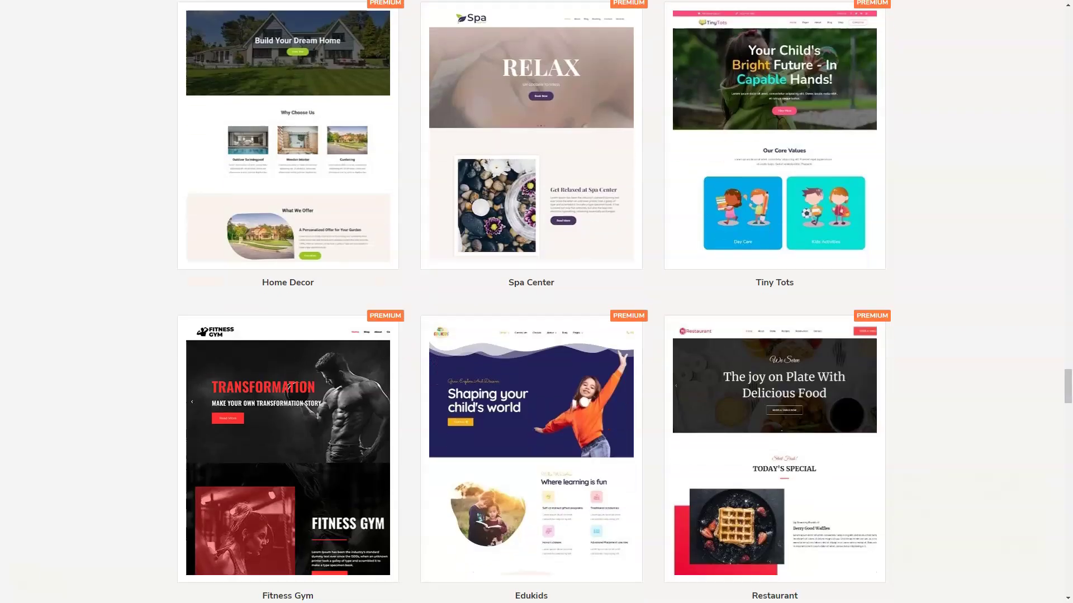
pyautogui.scroll(-2, 535, 301)
pyautogui.scroll(-5, 534, 302)
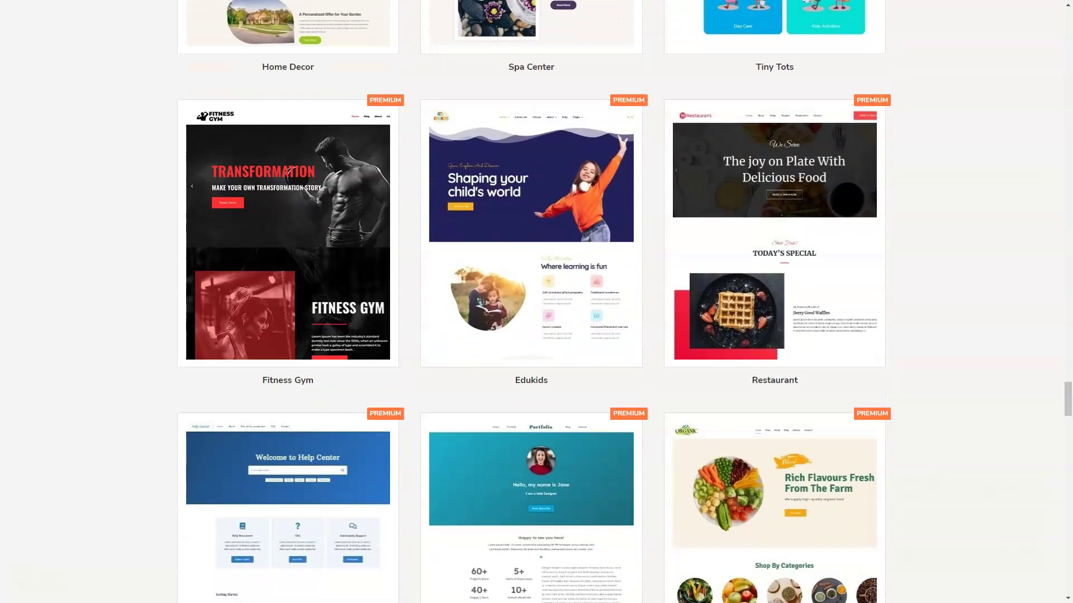
pyautogui.scroll(-3, 534, 302)
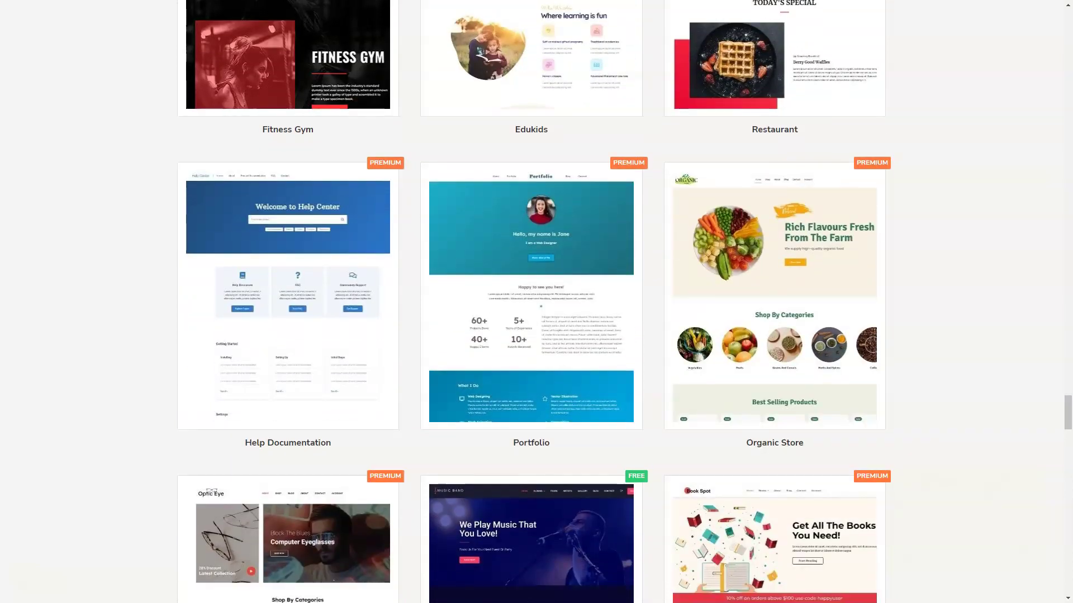
pyautogui.scroll(-3, 535, 302)
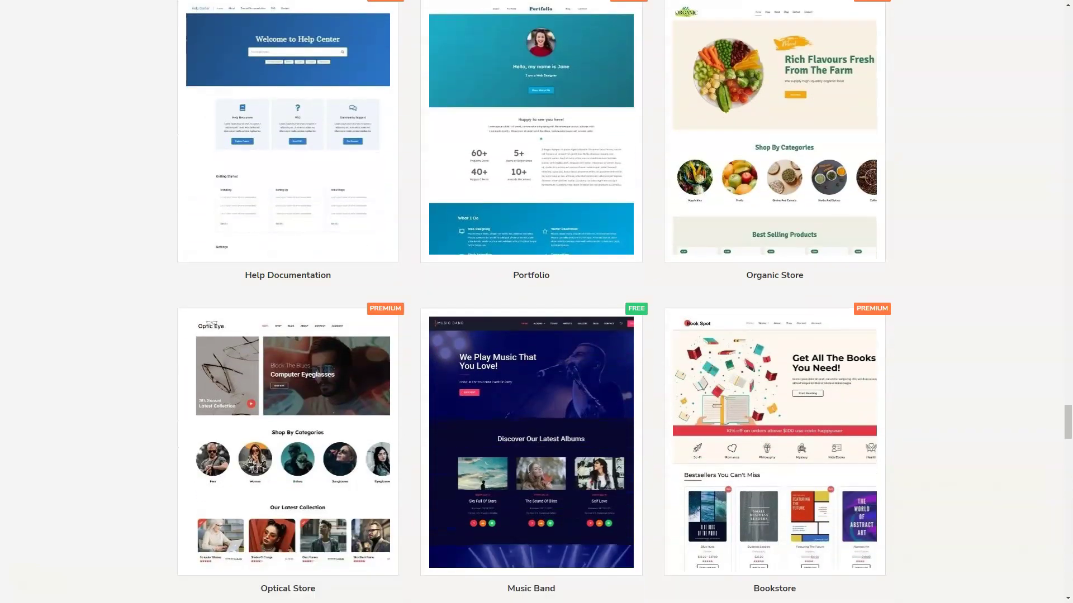
pyautogui.scroll(-4, 535, 302)
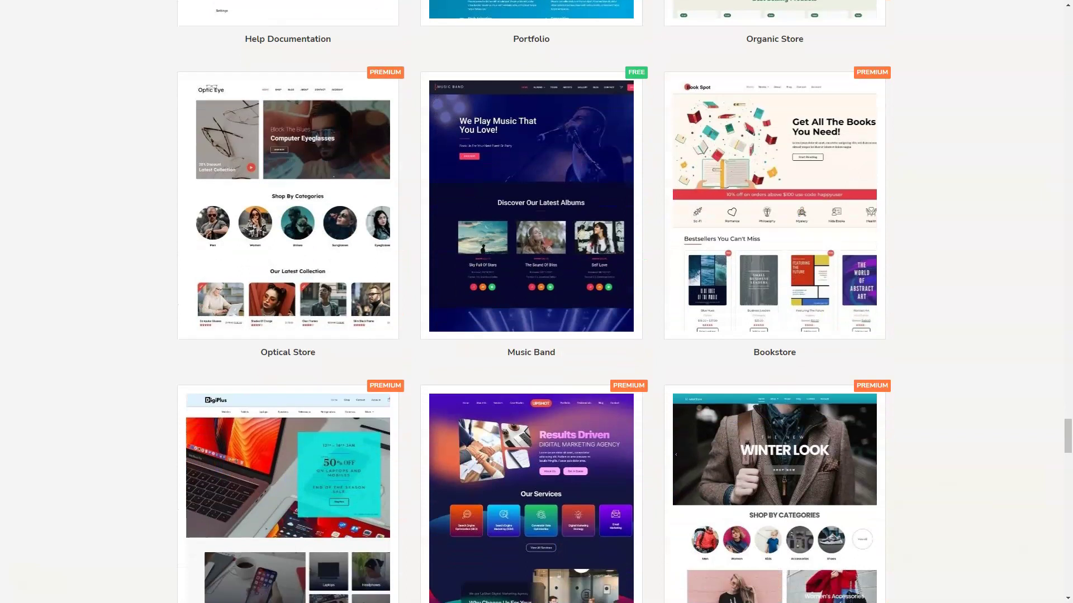
pyautogui.scroll(-3, 535, 302)
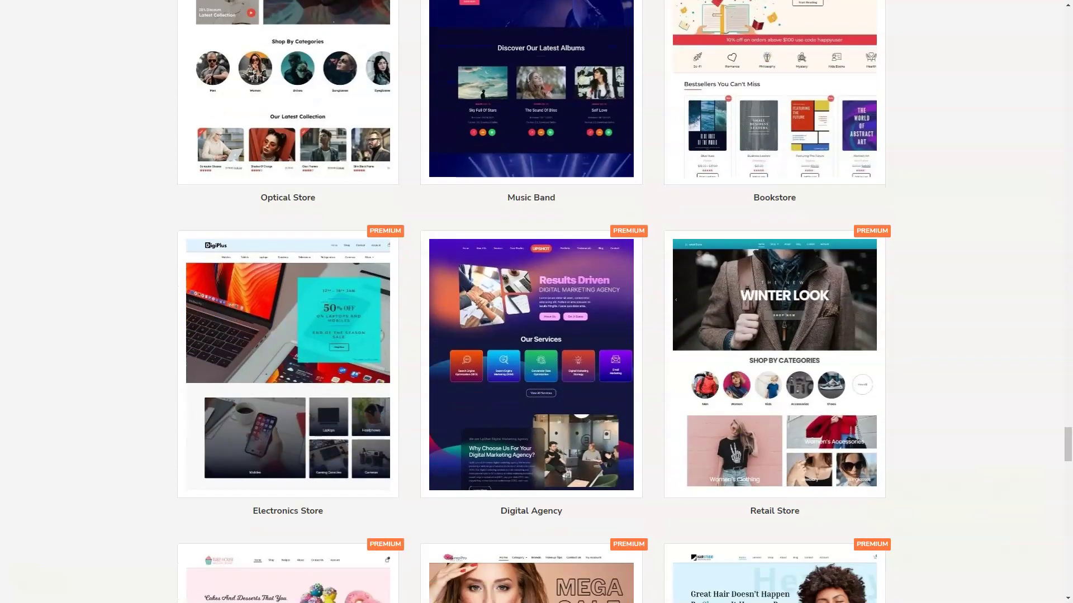
pyautogui.scroll(-2, 535, 301)
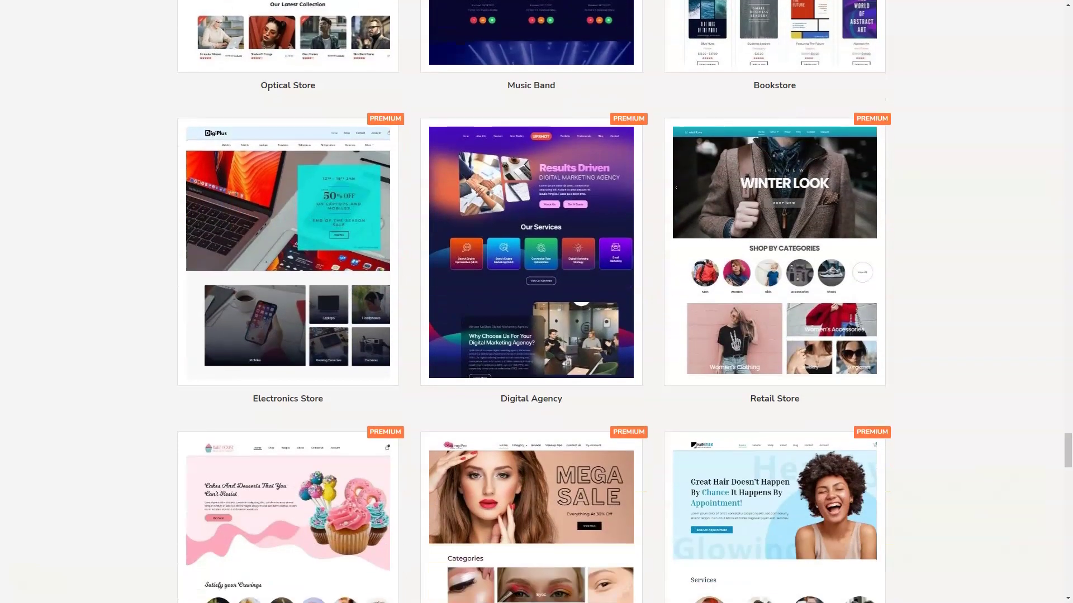
pyautogui.scroll(-4, 535, 302)
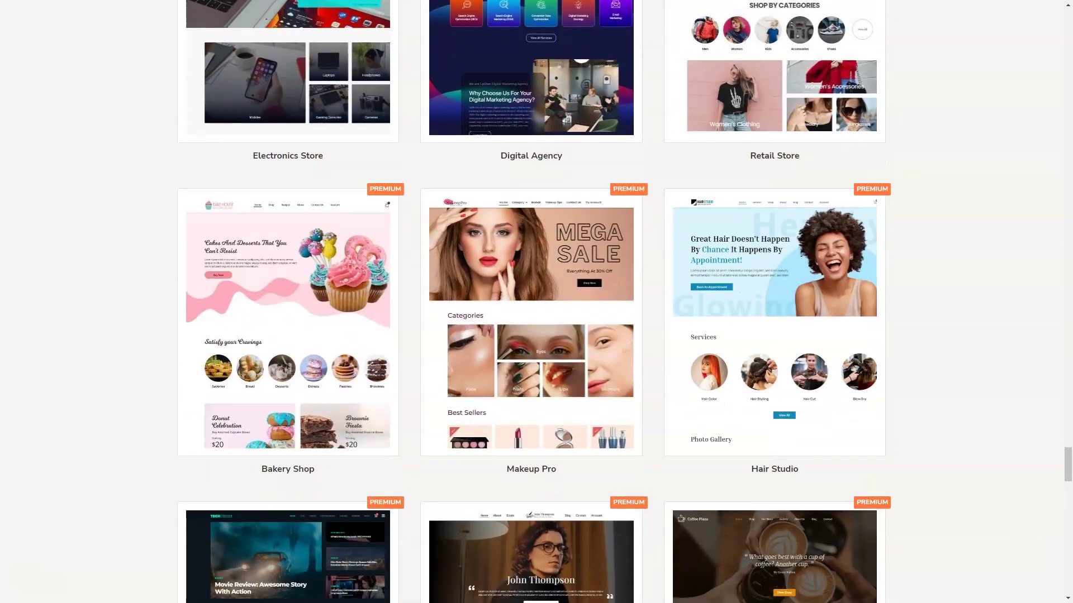
pyautogui.scroll(-4, 535, 302)
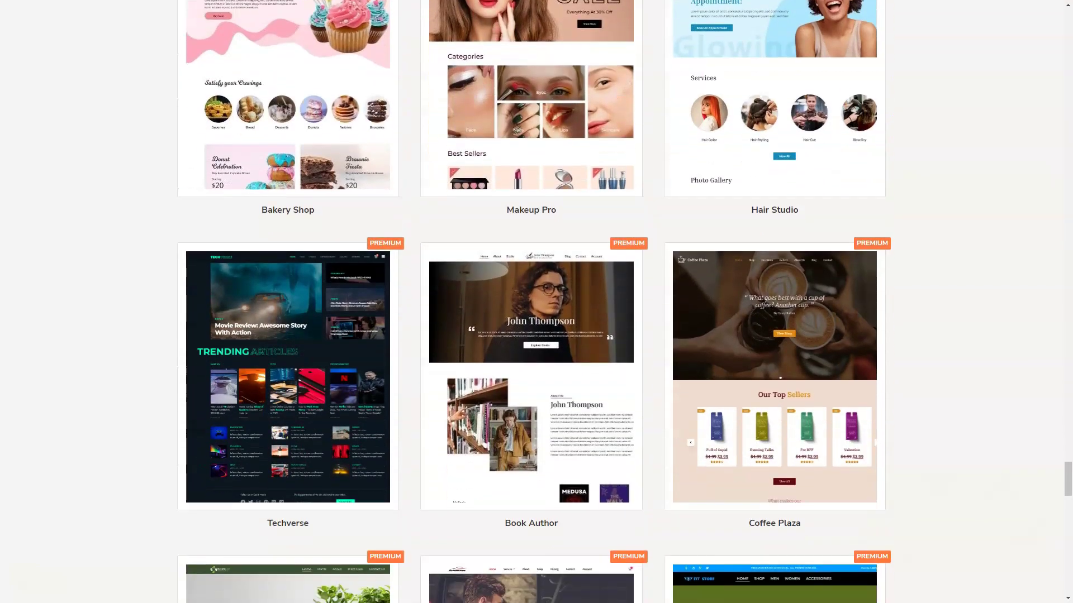
pyautogui.scroll(-2, 534, 302)
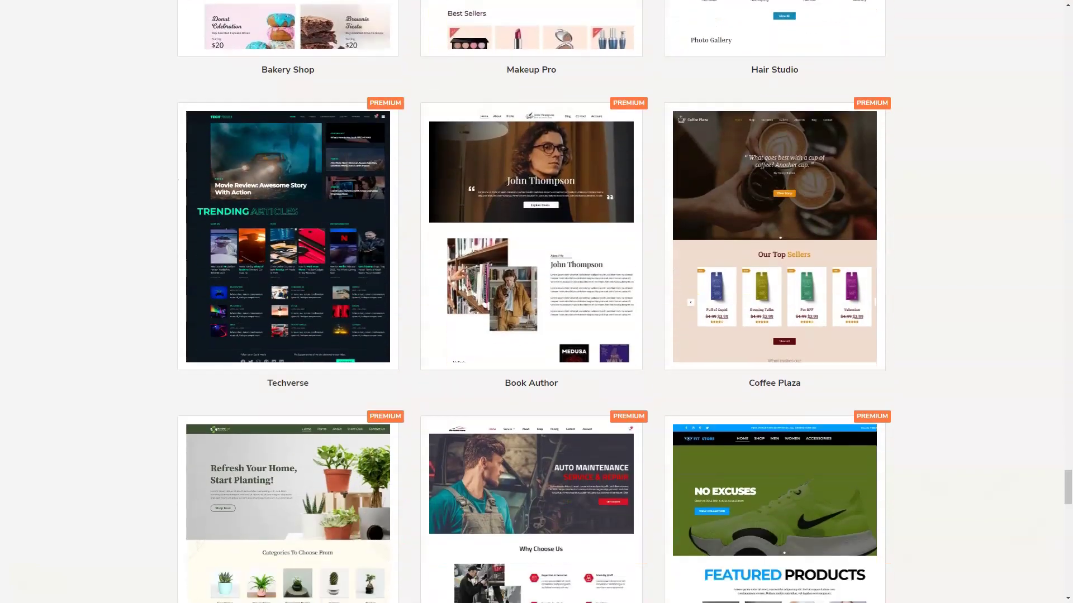
pyautogui.scroll(-5, 534, 302)
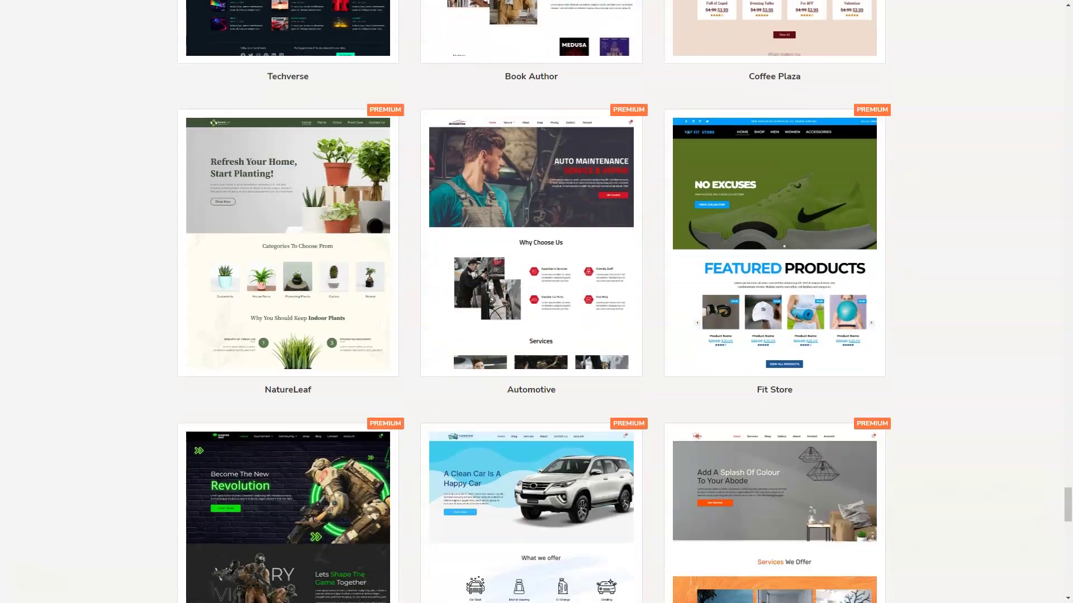